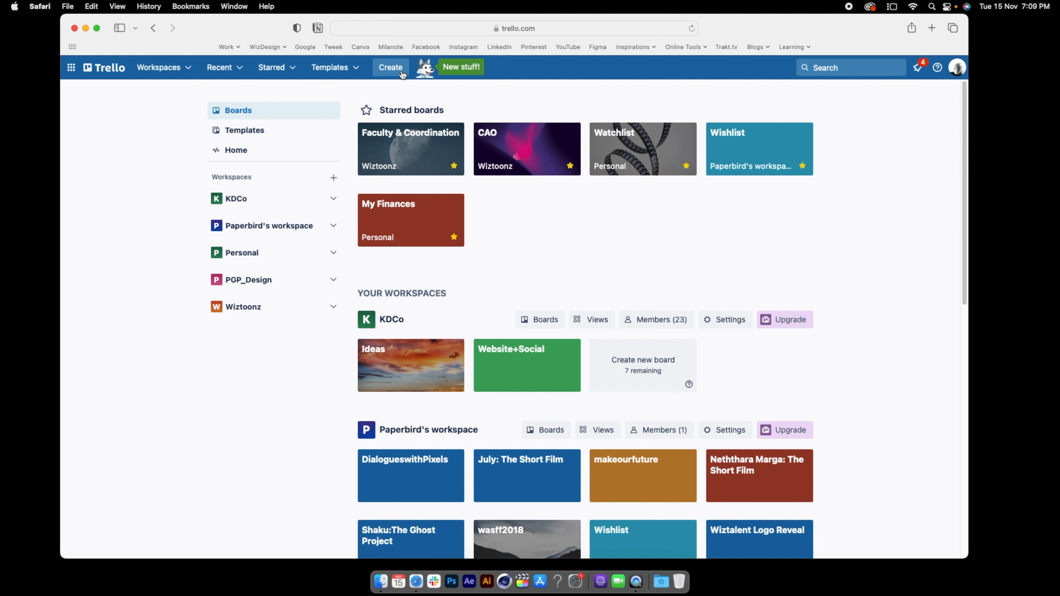
Set up a new board titled "Short film Project" with the orange background and Workspace visibility
left_click(401, 71)
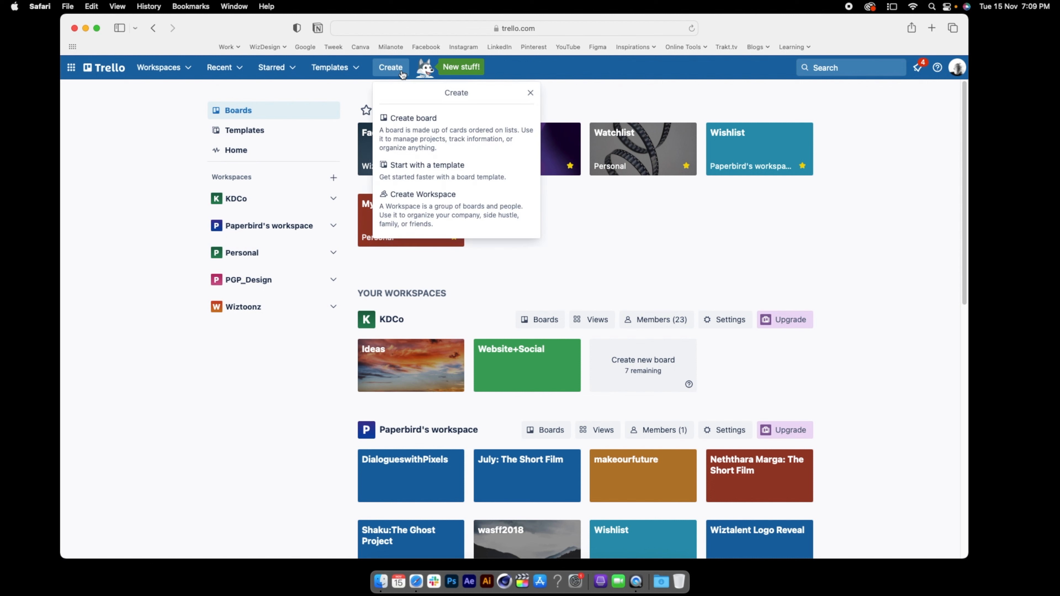
left_click(395, 121)
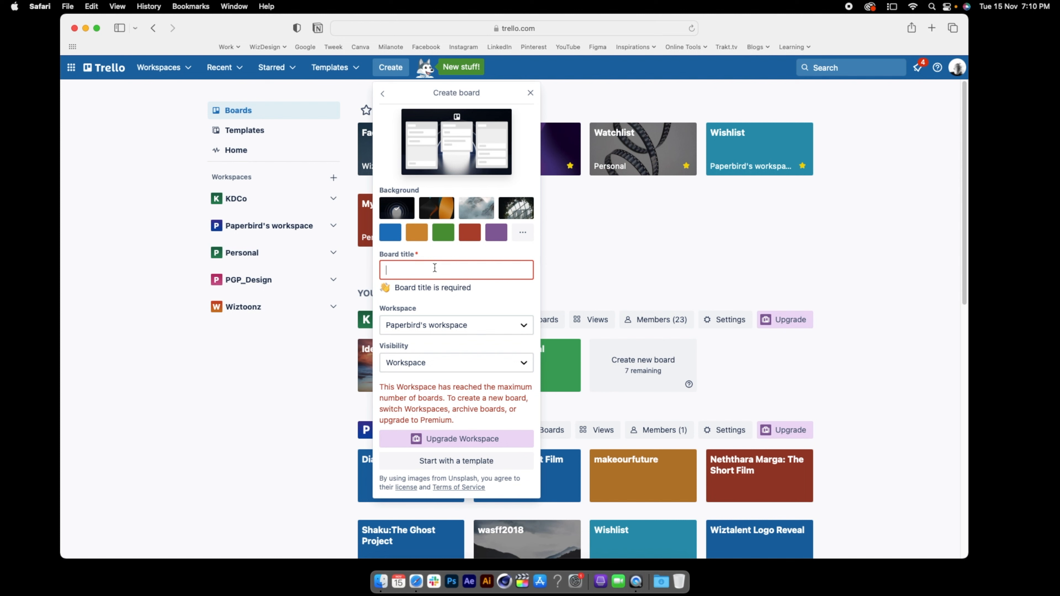
type("Short film Project")
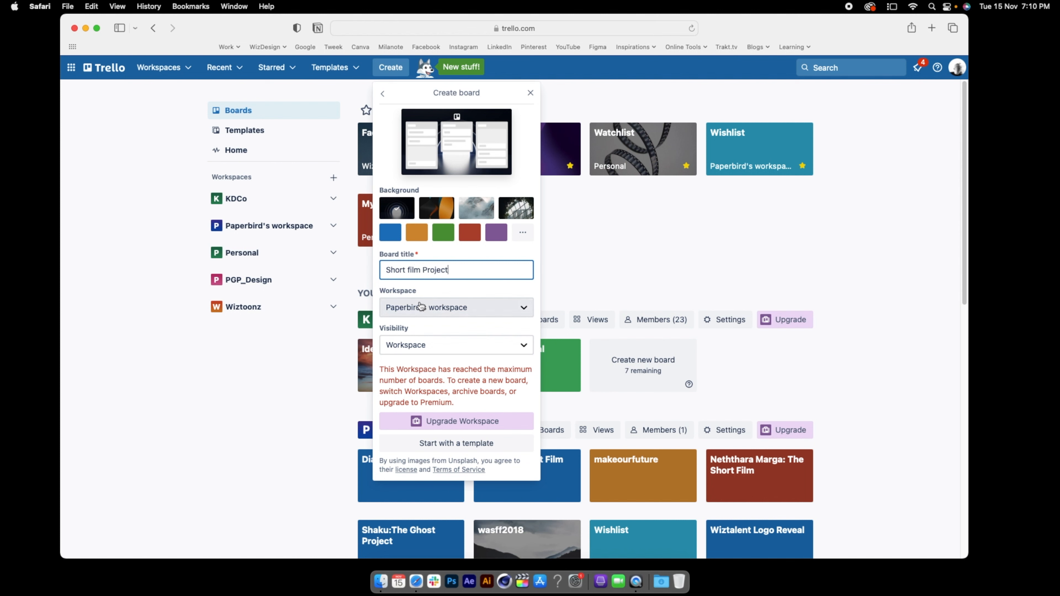
left_click(430, 344)
left_click(436, 337)
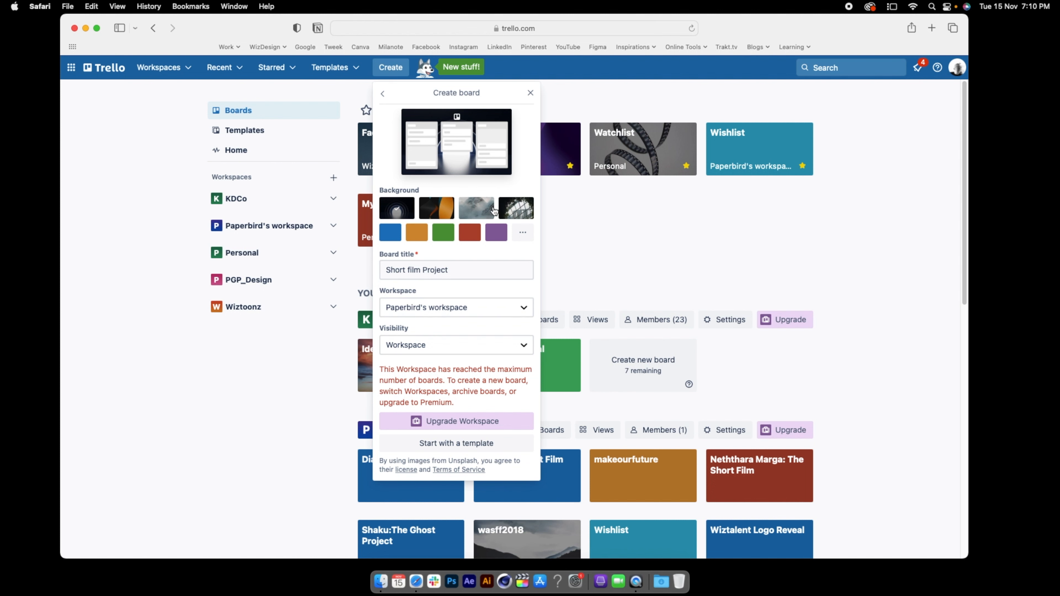
left_click(417, 232)
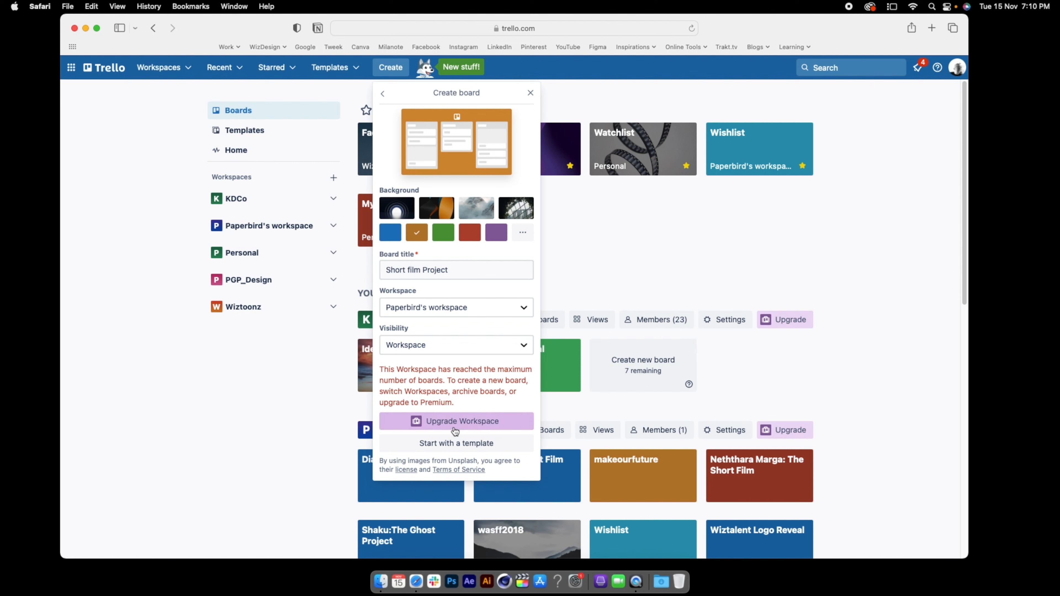
Look through the top templates offered for starting a board
left_click(443, 443)
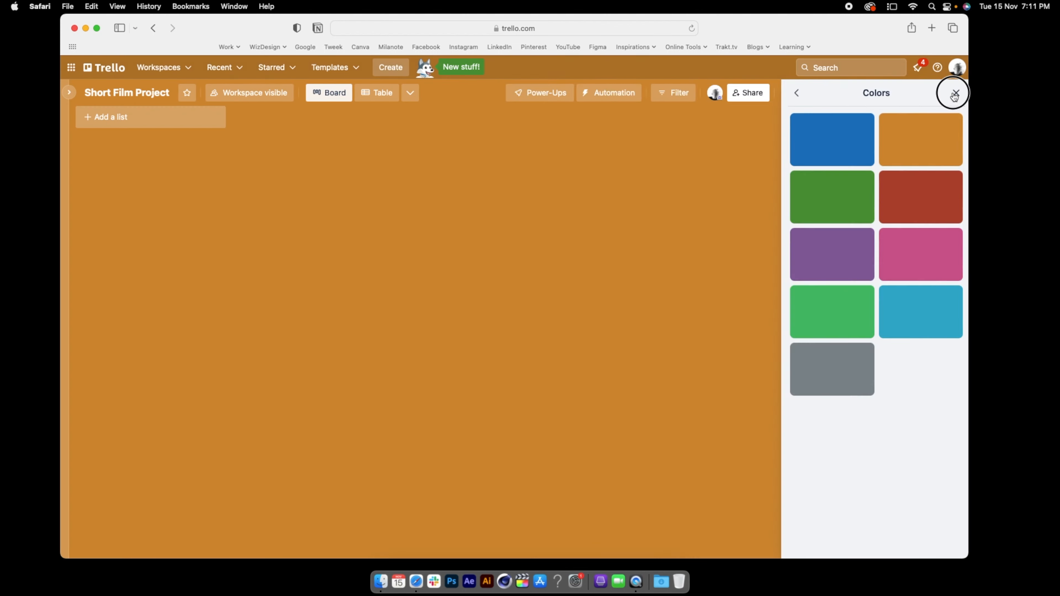
left_click(955, 94)
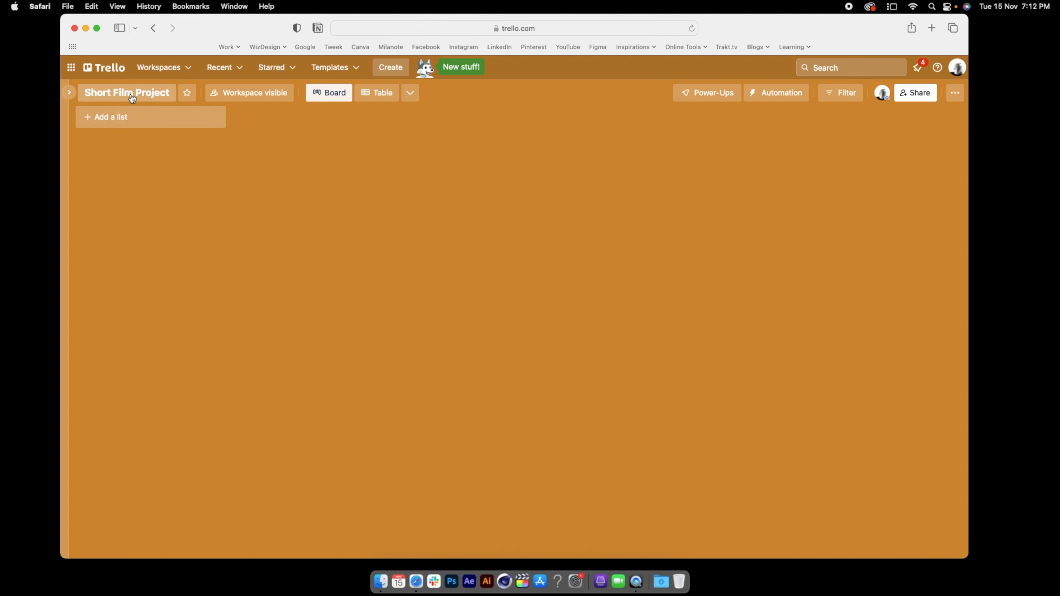
Add three lists to the Short Film Project board, titled Preproduction, Production and Post Production
left_click(104, 120)
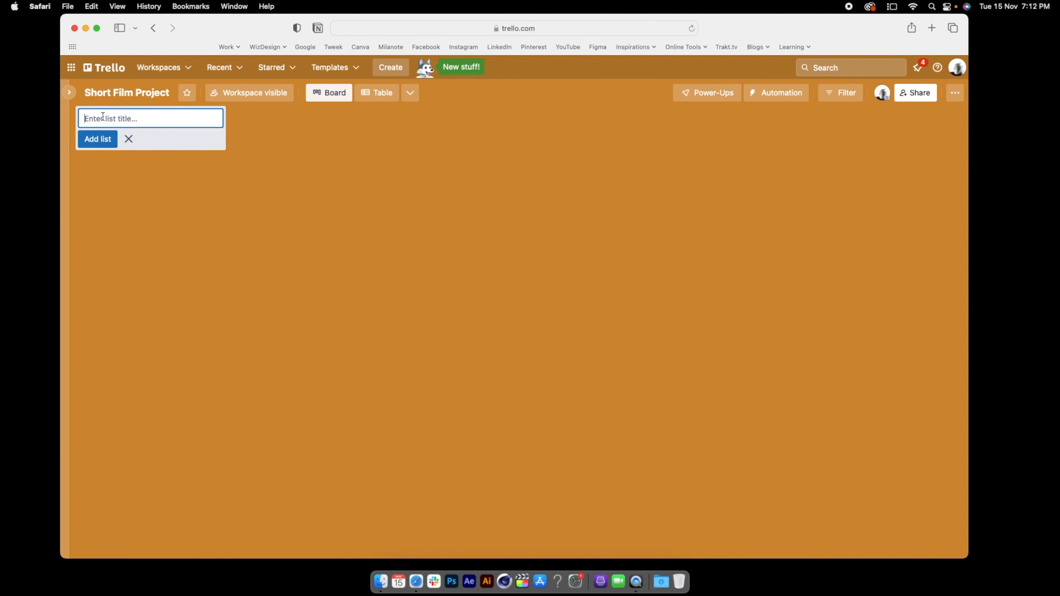
type("Preproduction")
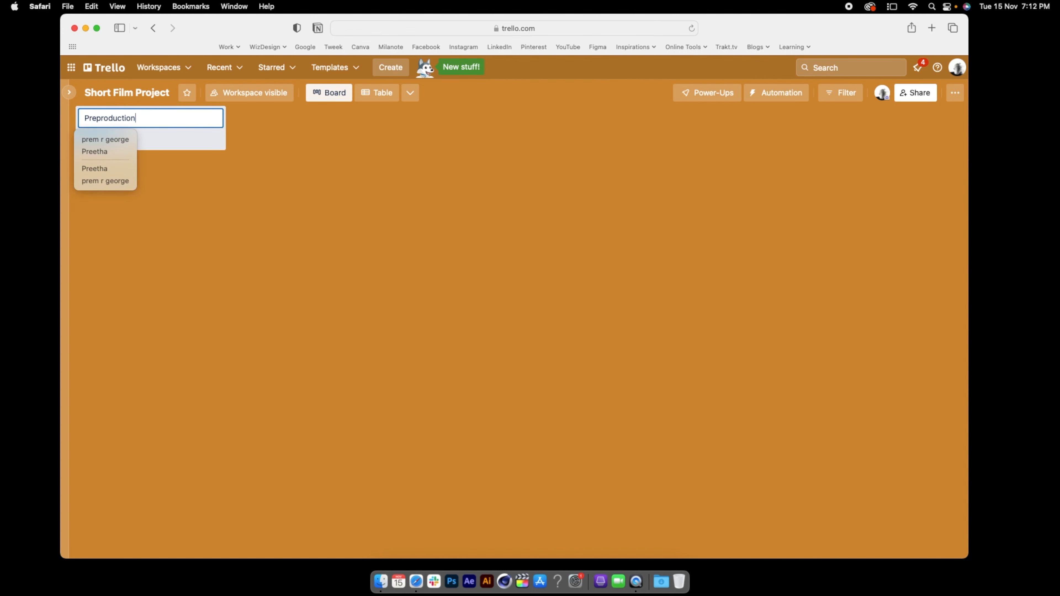
key("Return")
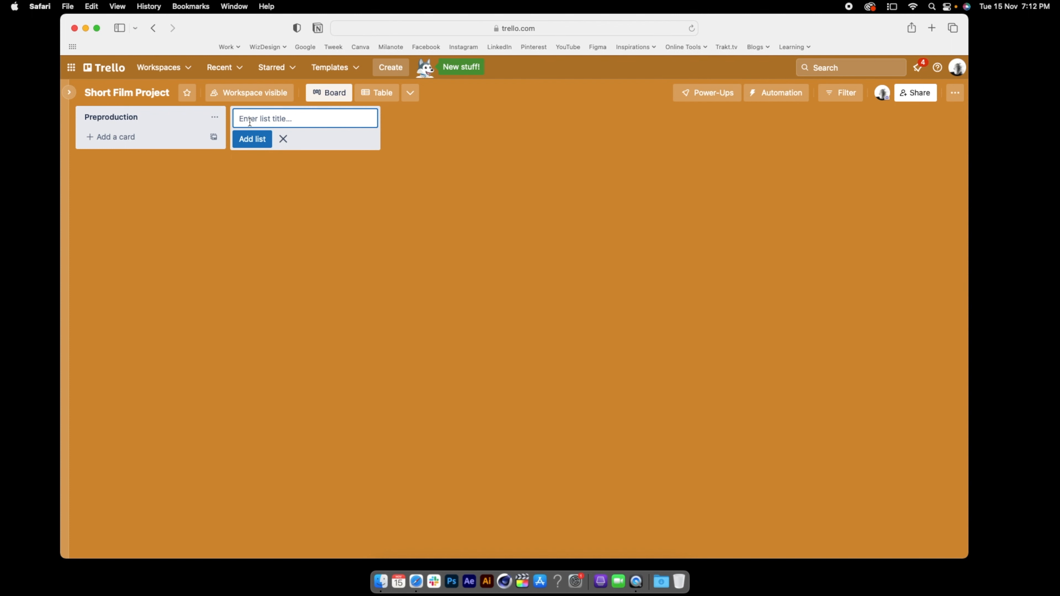
type("Production")
key("Return")
type("Post Productio")
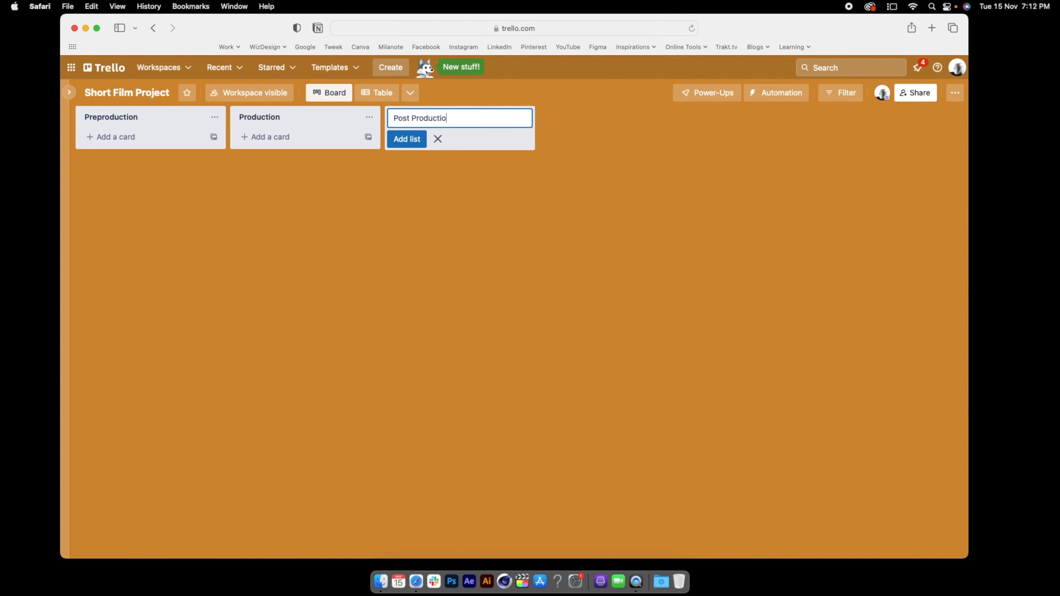
type("n")
key("Return")
left_click(439, 194)
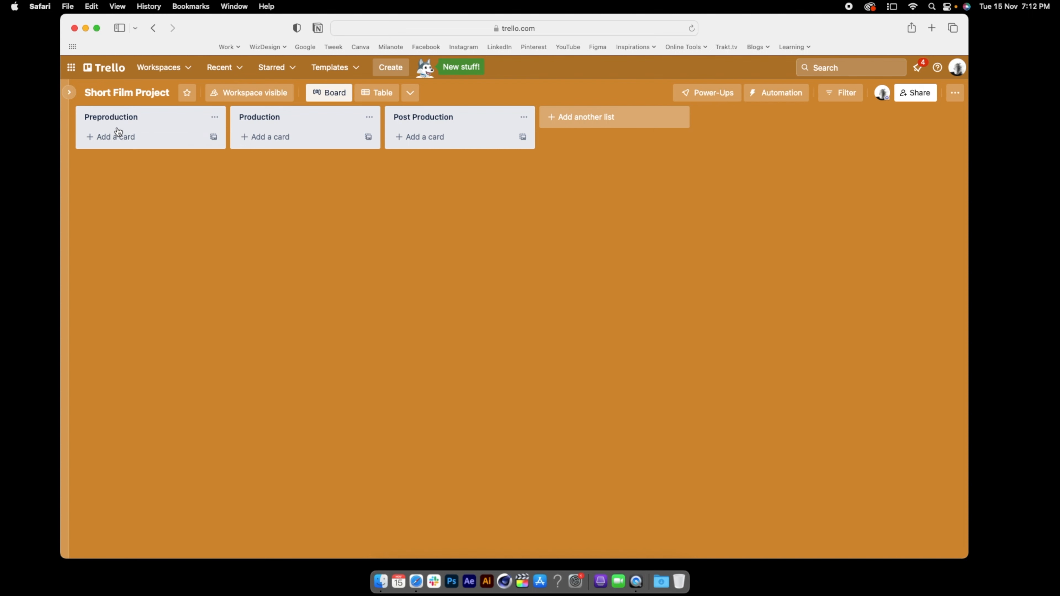
Add a card titled "Story Development" to the Preproduction list
left_click(115, 141)
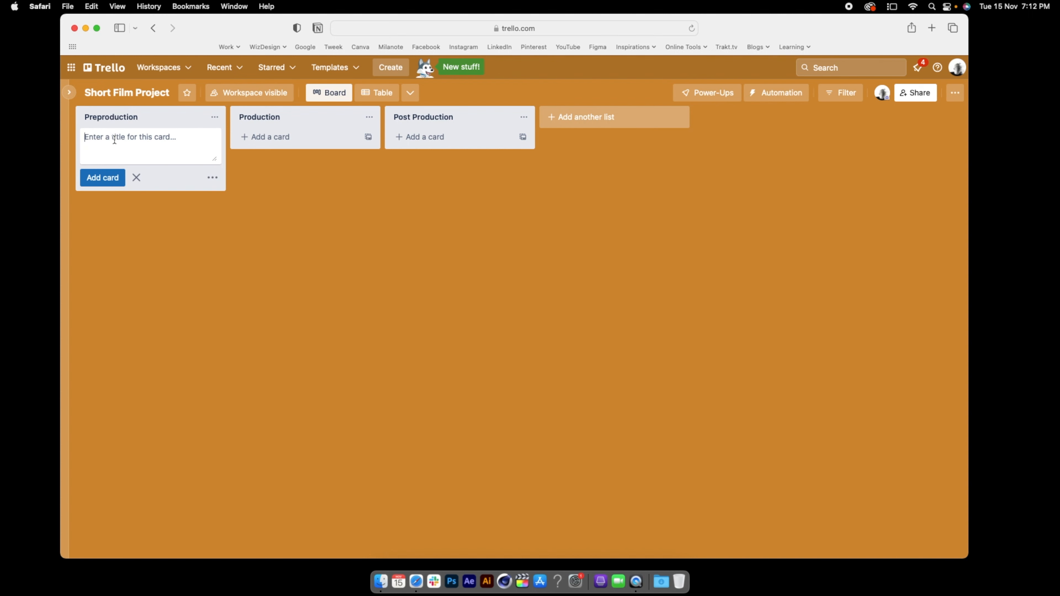
type("Story Development")
key("Return")
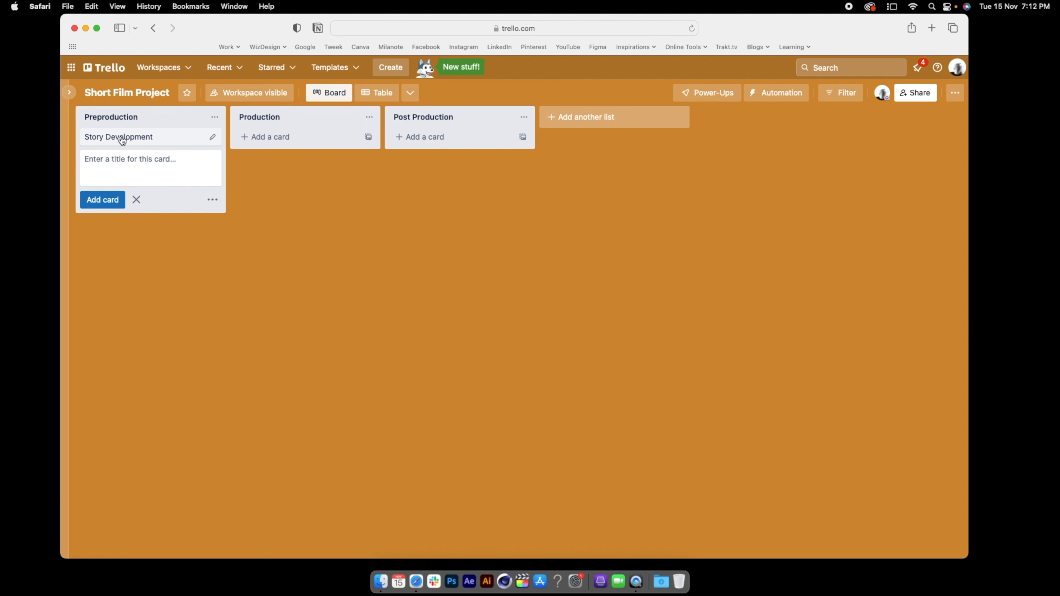
left_click(305, 224)
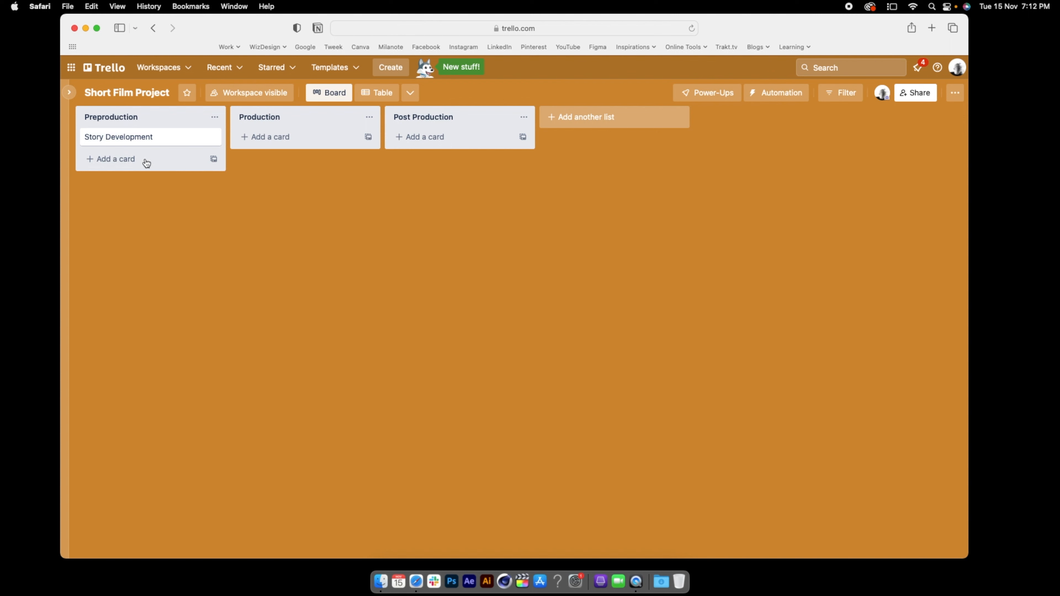
Add two cards titled "Script" and "Location" below Story Development in the Preproduction list
left_click(100, 157)
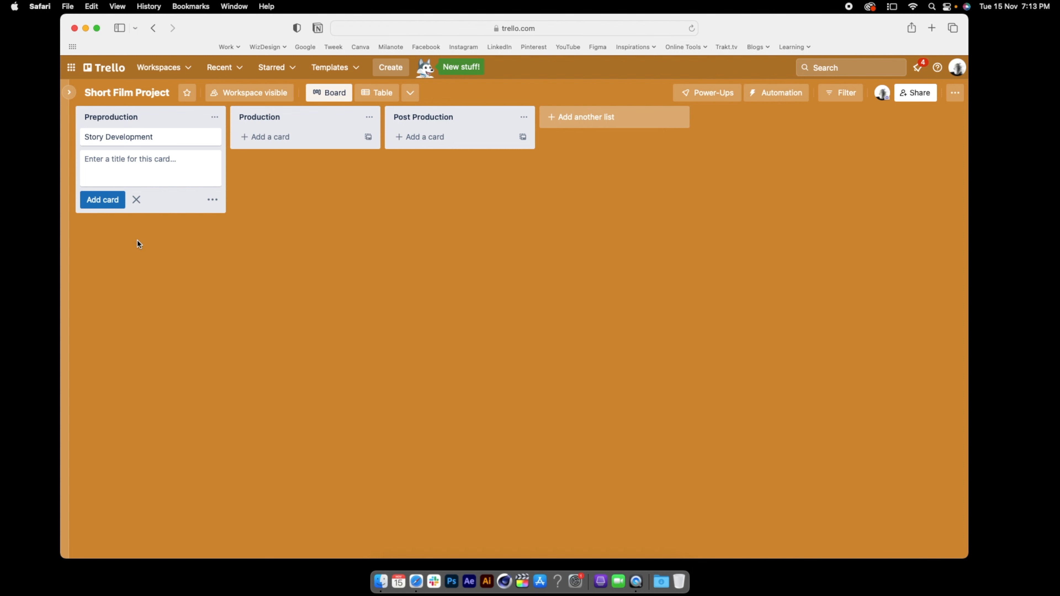
type("Script")
key("Return")
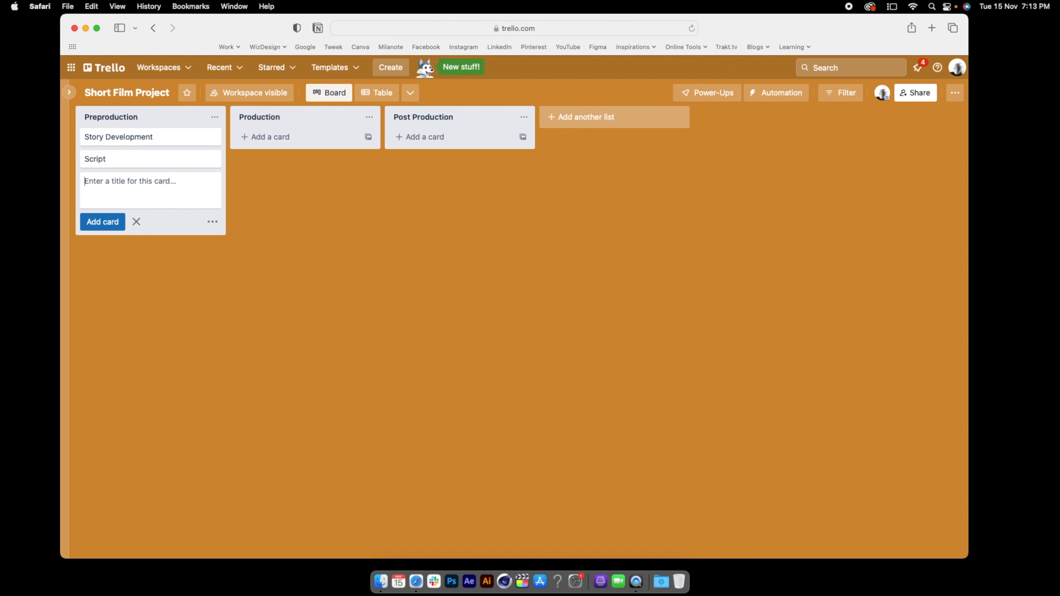
type("Location")
key("Return")
Add two cards titled "Audition" and "Budgeting" at the end of the Preproduction list
type("Audiot")
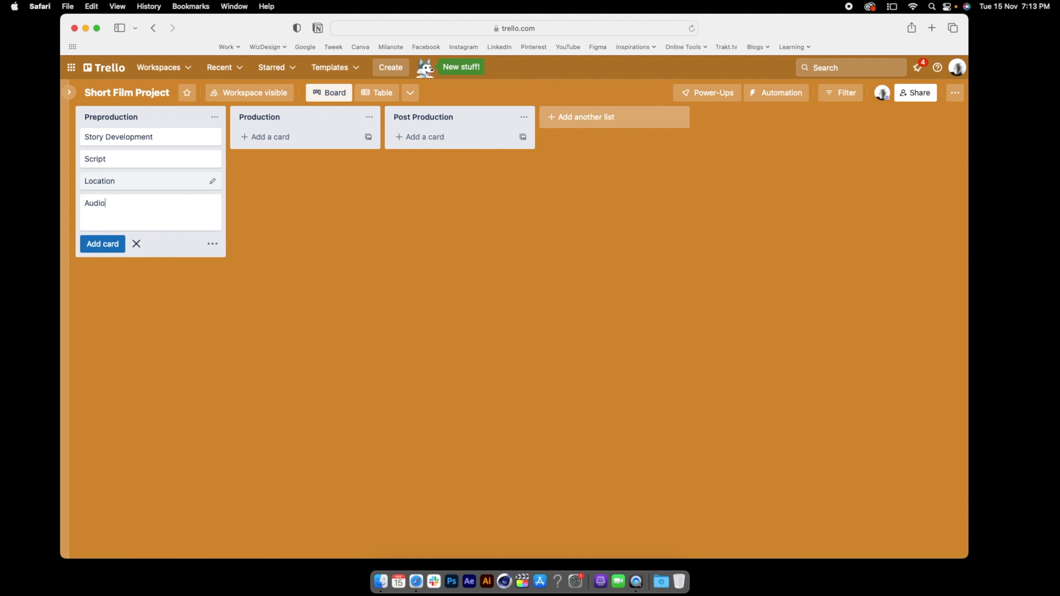
key("BackSpace")
key("BackSpace")
type("tion")
key("Return")
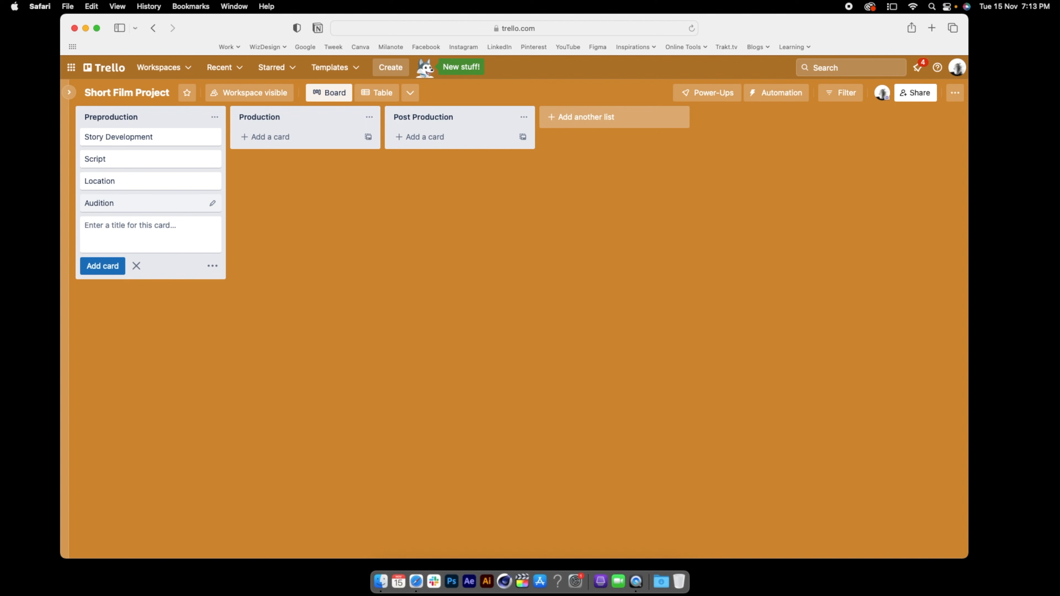
type("Budgeting")
key("Return")
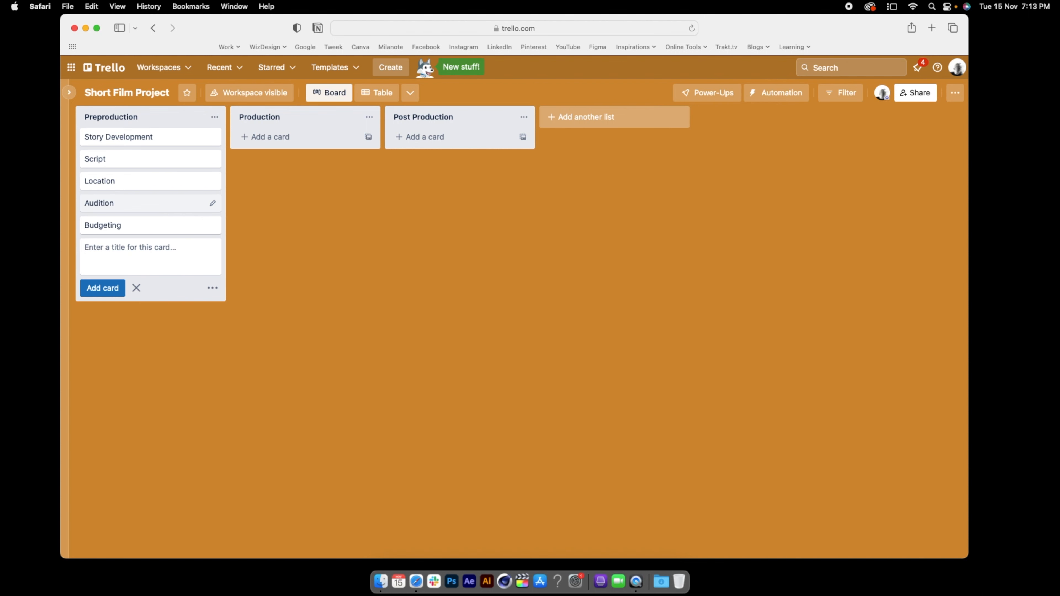
left_click(311, 328)
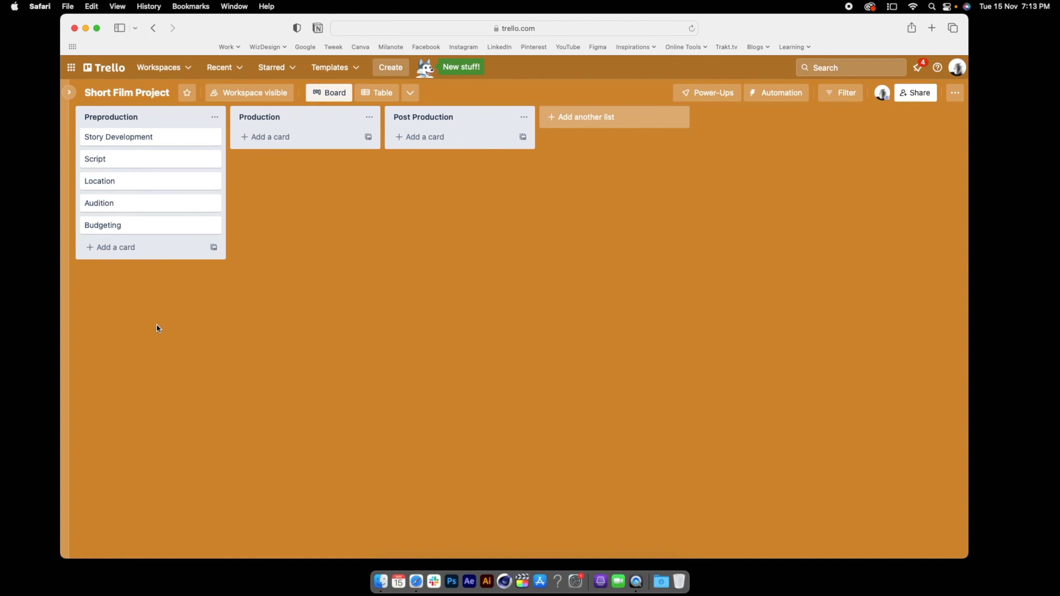
Add a card titled "Shoot" to the Production list
left_click(285, 144)
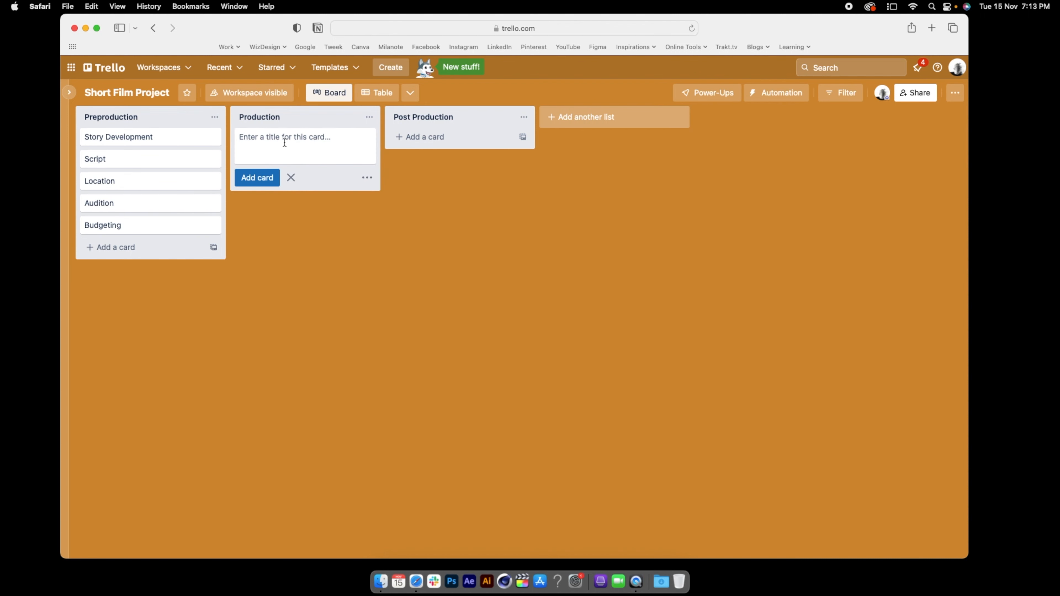
type("Shoot")
key("Return")
left_click(341, 268)
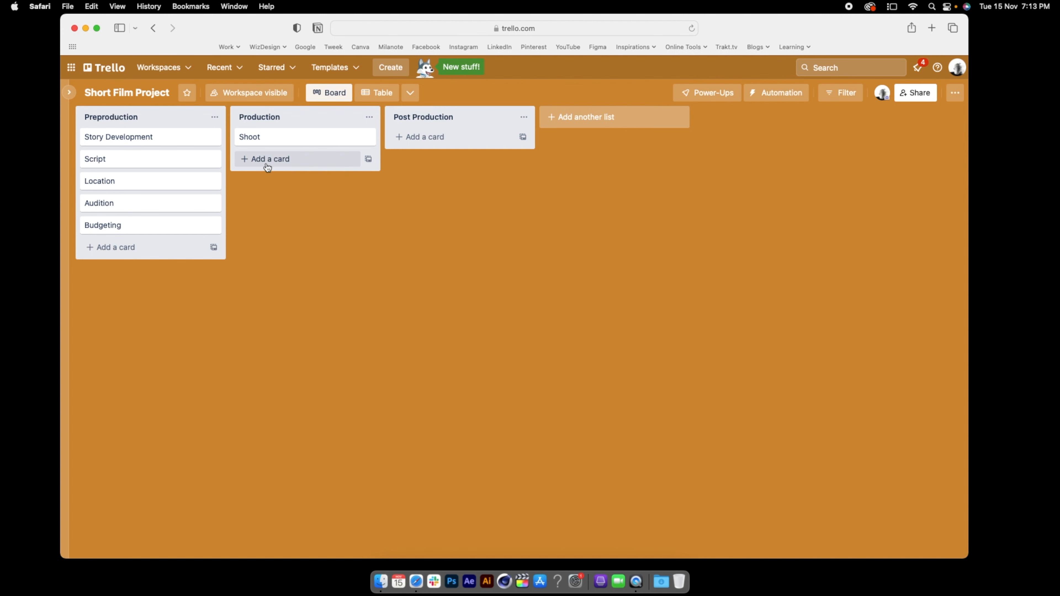
Add three cards titled "Edit", "Music" and "Sound Mixing" to the Post Production list
left_click(441, 136)
type("Edit")
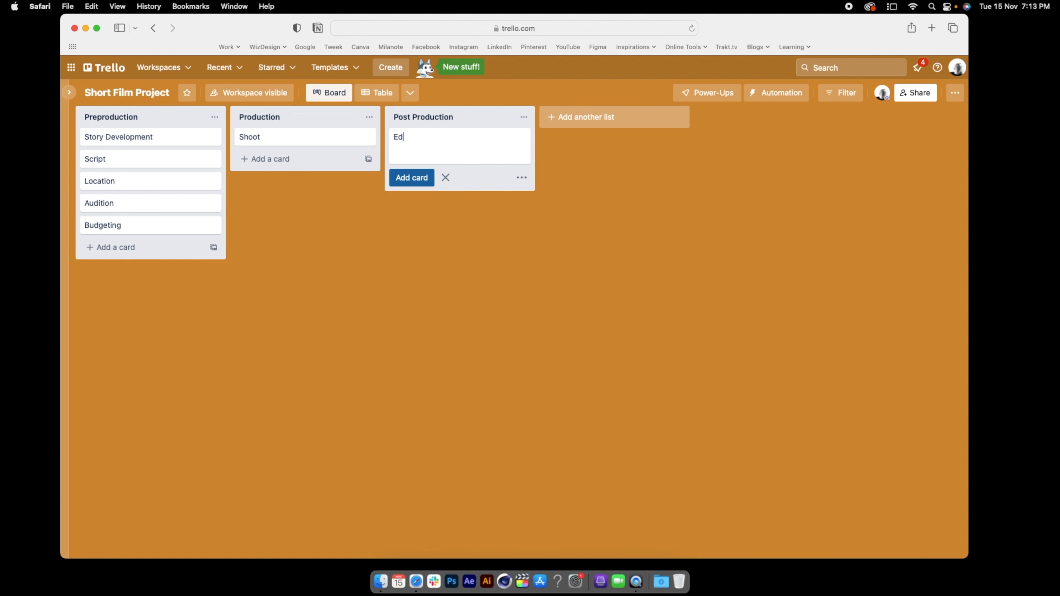
key("Return")
type("Music")
key("Return")
type("Sound M")
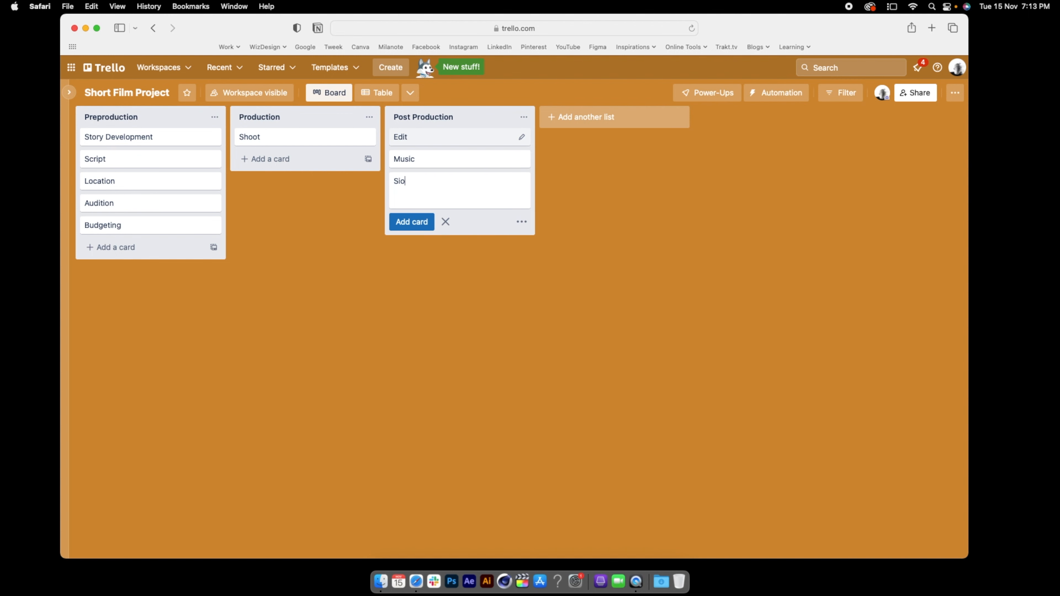
type("ixing")
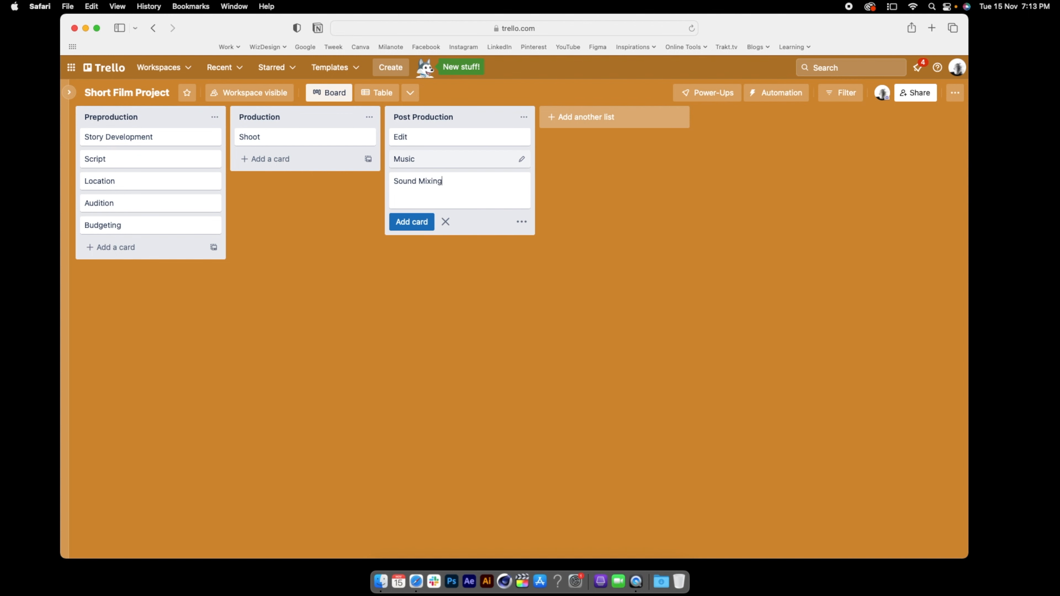
key("Return")
Add two cards titled "VFX" and "Release" at the end of the Post Production list
type("VFX")
key("Return")
type("Release")
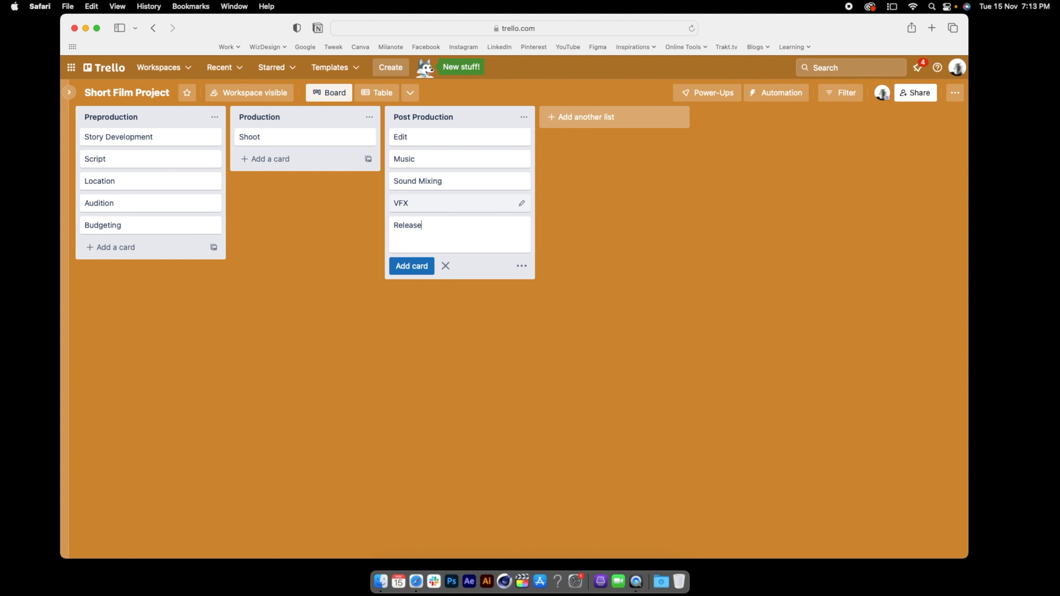
key("Return")
left_click(300, 310)
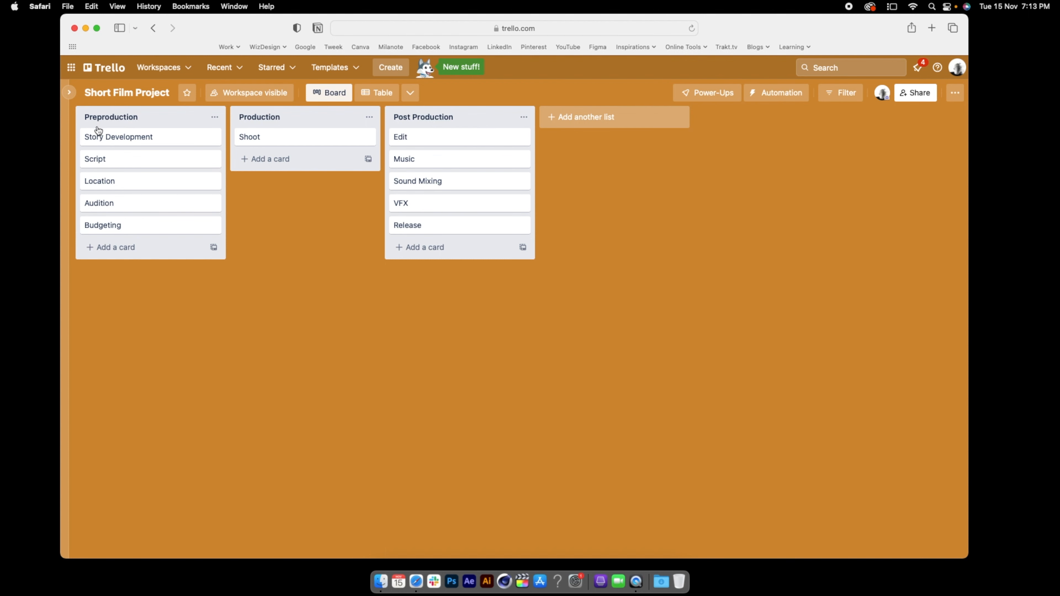
Save the description "We will be discussing about the story one liner here." on the Story Development card
left_click(109, 142)
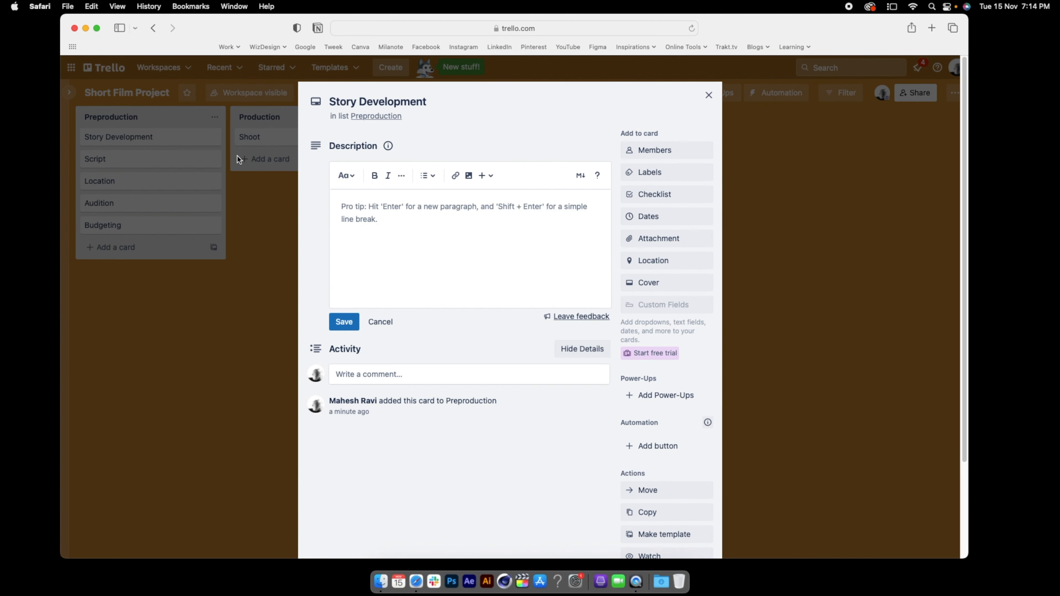
left_click(370, 214)
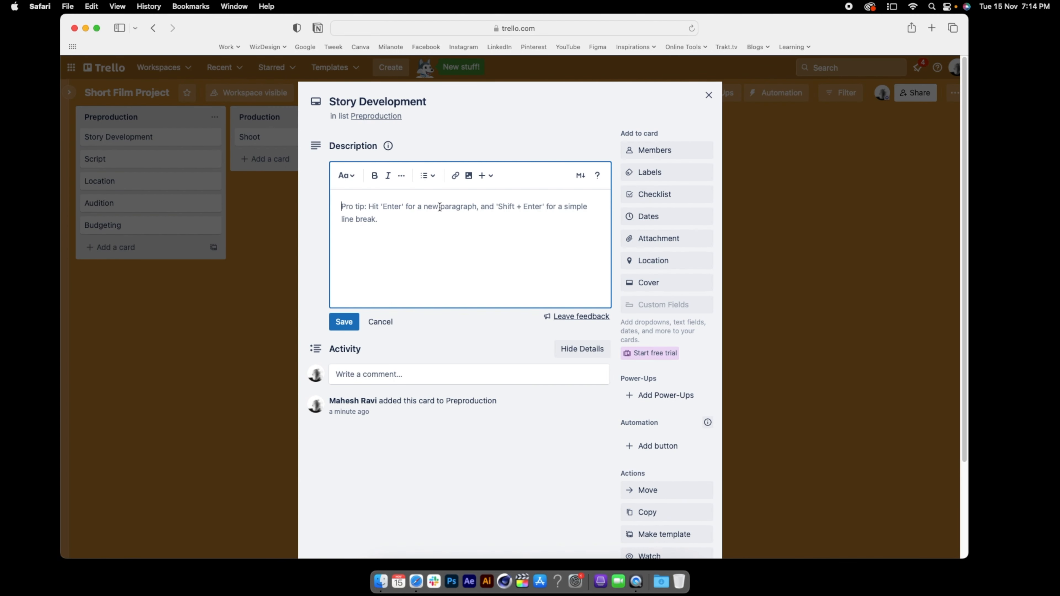
type("We will ")
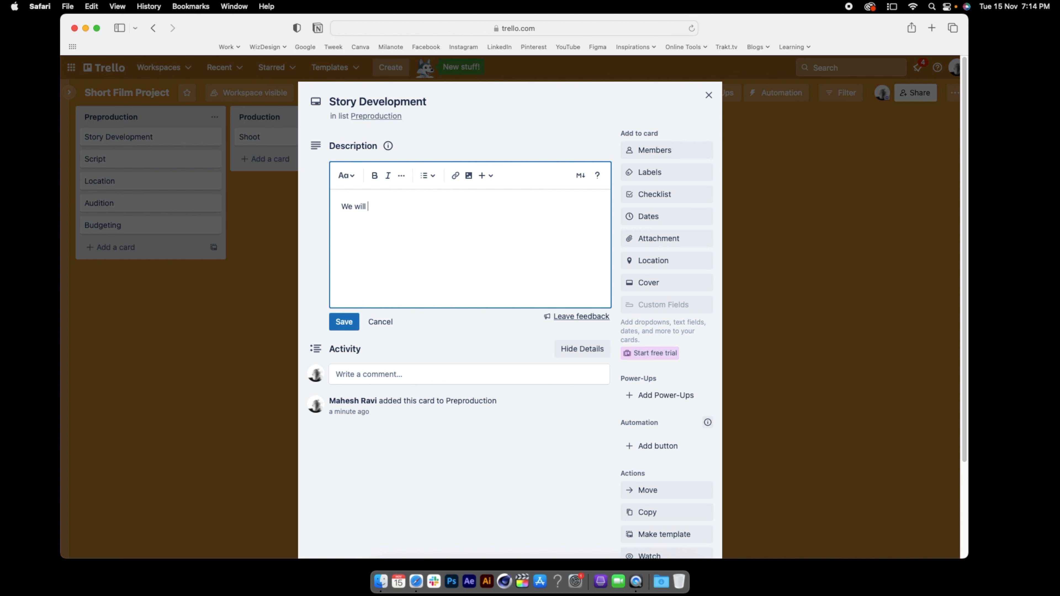
type("be discussing about the story ")
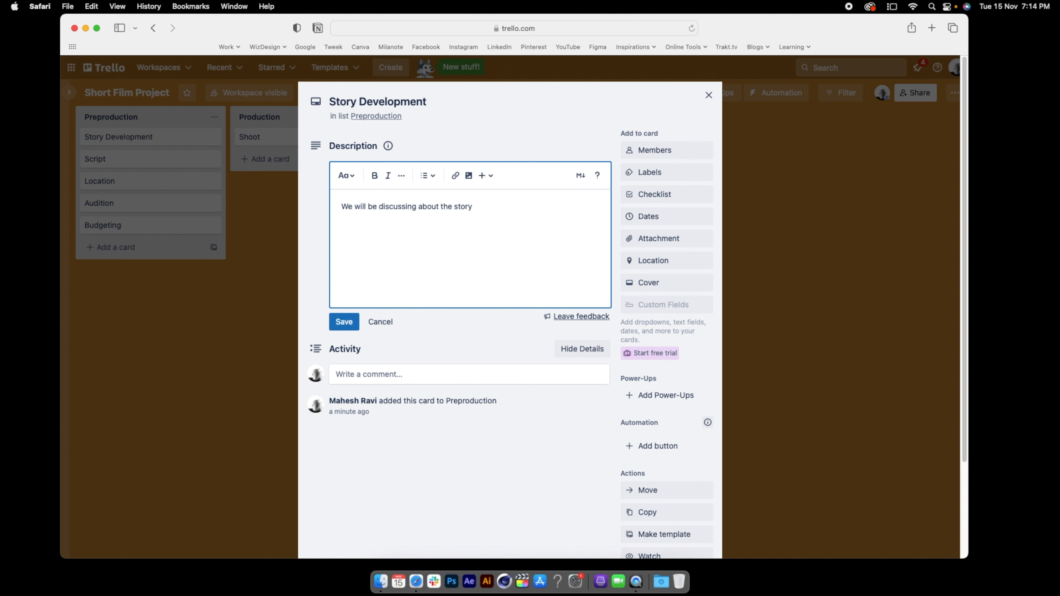
type("one liner here.")
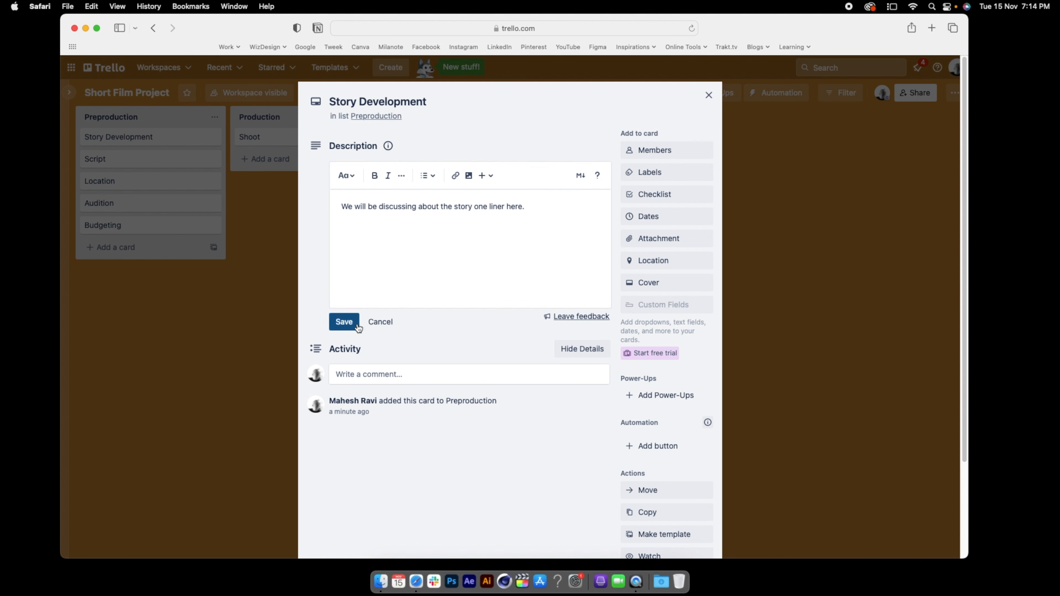
left_click(347, 322)
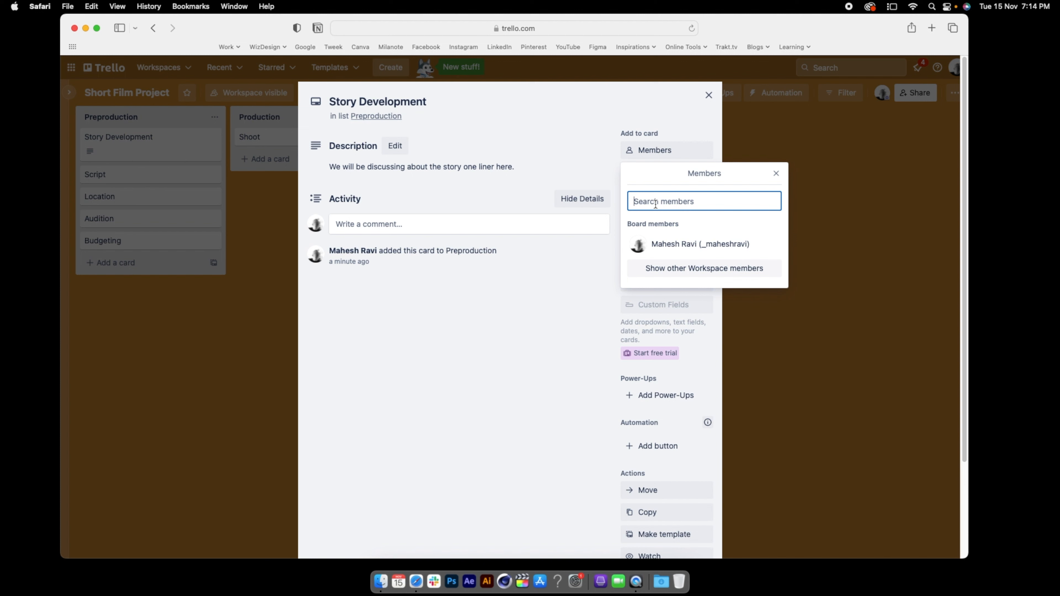
Apply the red label to the Story Development card
left_click(665, 158)
left_click(651, 172)
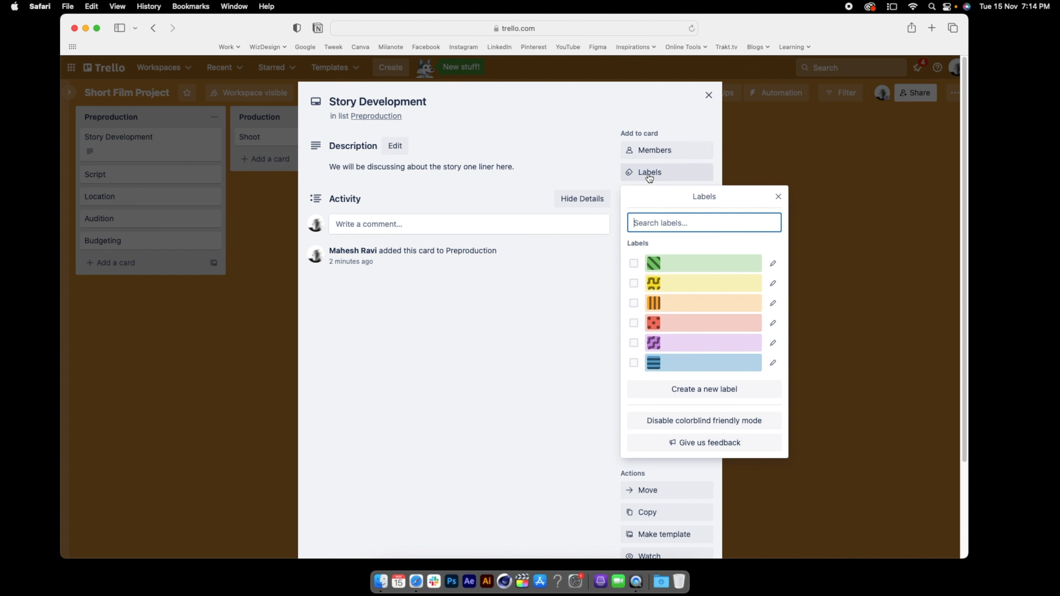
left_click(676, 324)
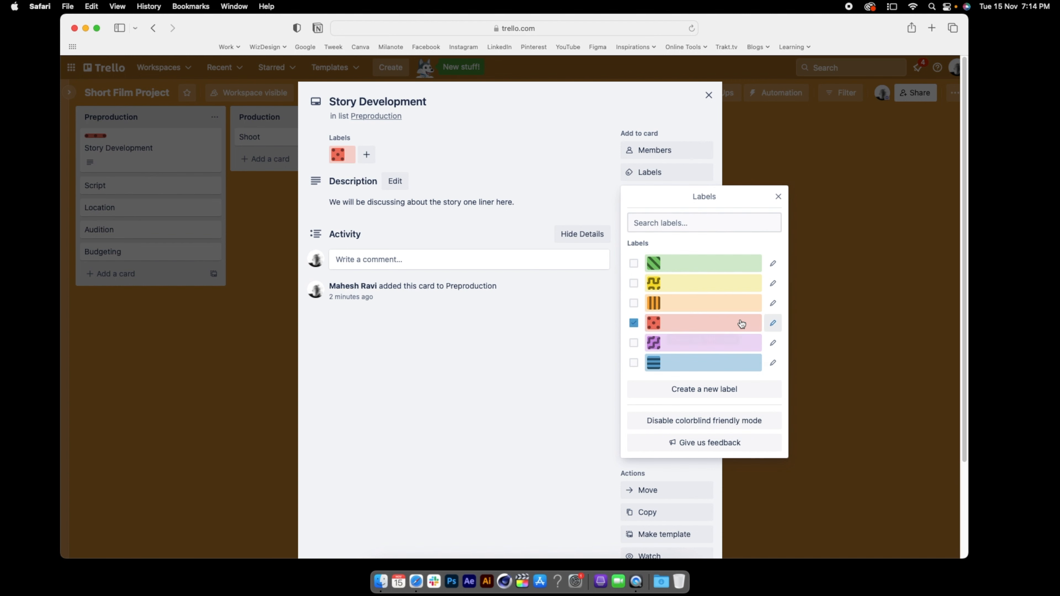
Title the red label "High Priority" and save it
left_click(773, 322)
type("High ")
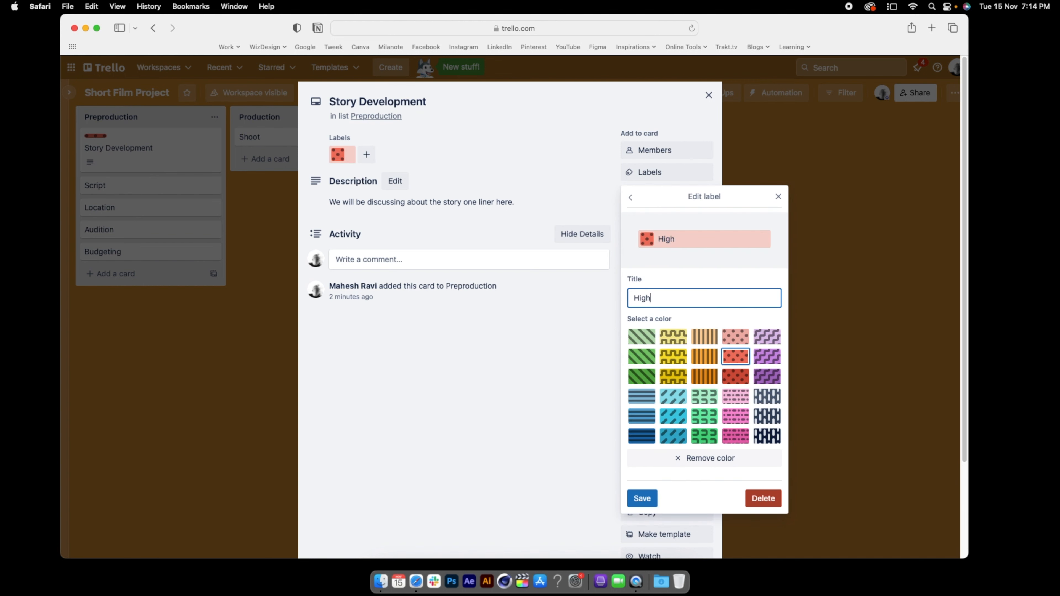
type("Priority")
left_click(642, 499)
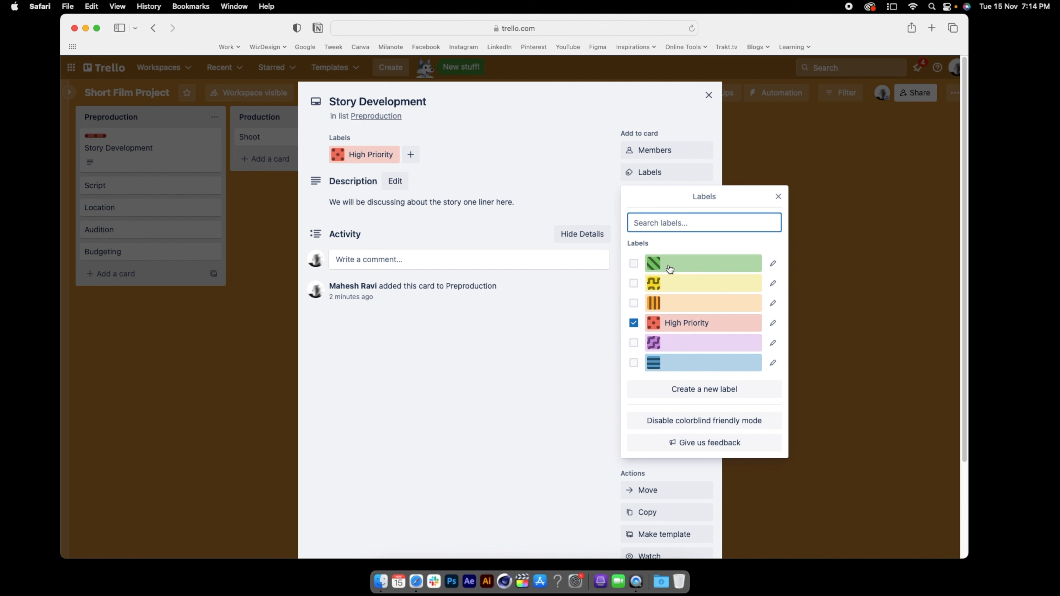
left_click(583, 334)
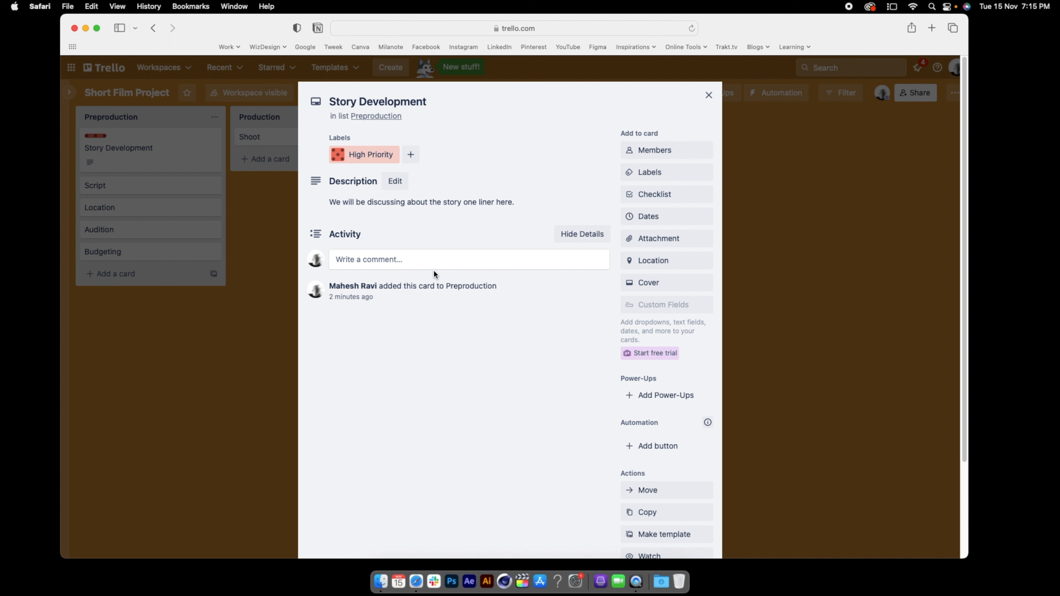
Add a checklist to the Story Development card with the items "Develop the concept" and "Develop the characters"
left_click(664, 201)
left_click(665, 282)
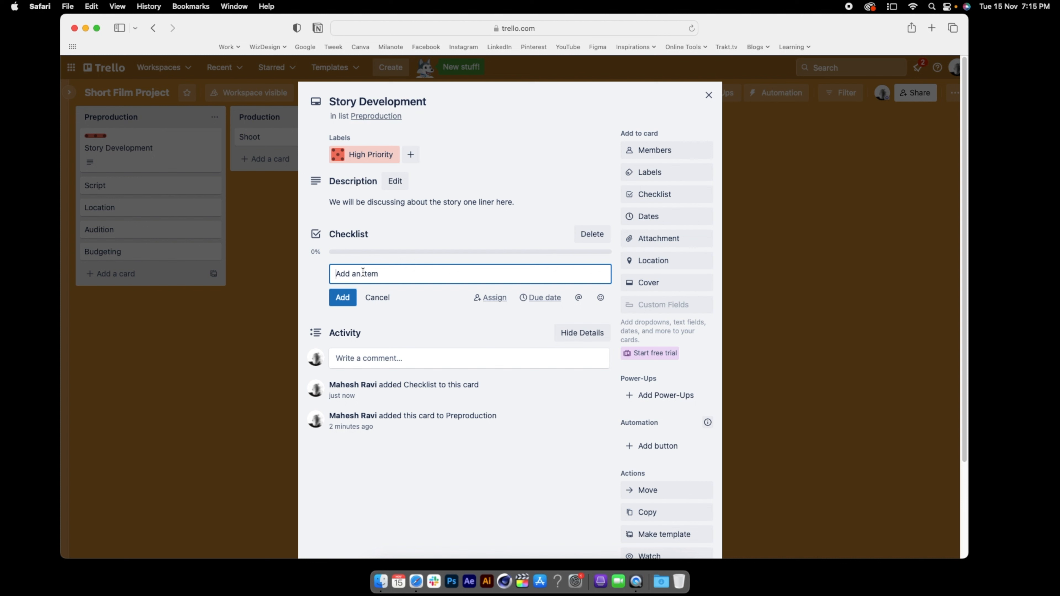
type("Develop the concept")
key("Return")
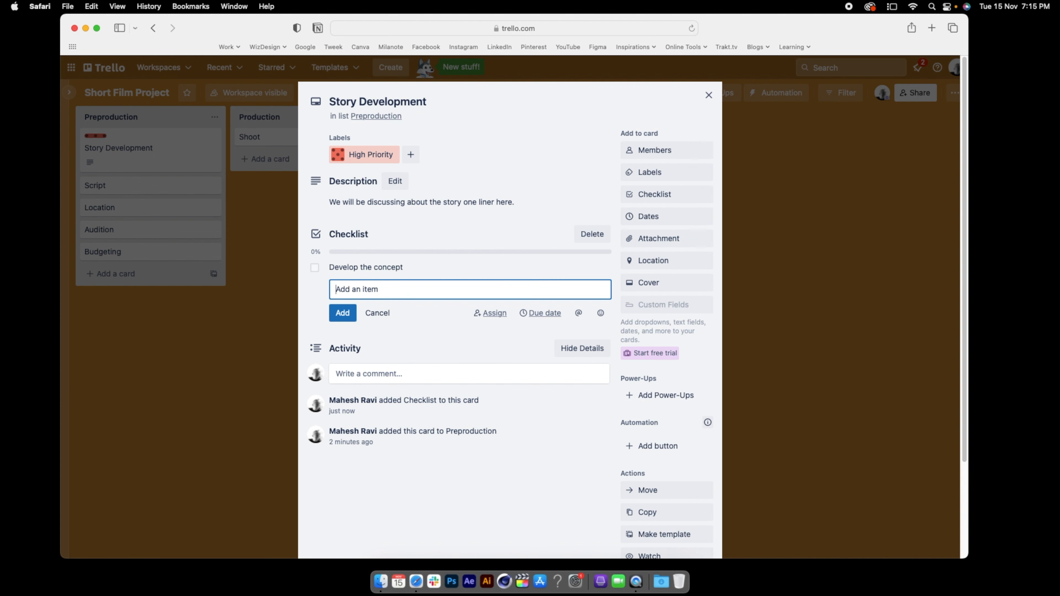
type("Develop ")
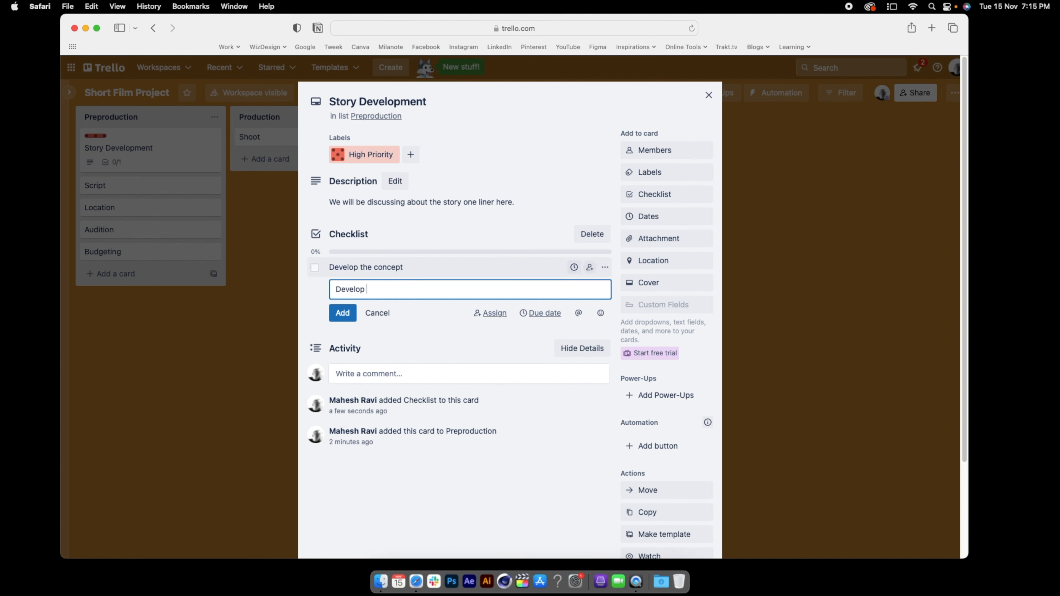
type("the characters")
key("Return")
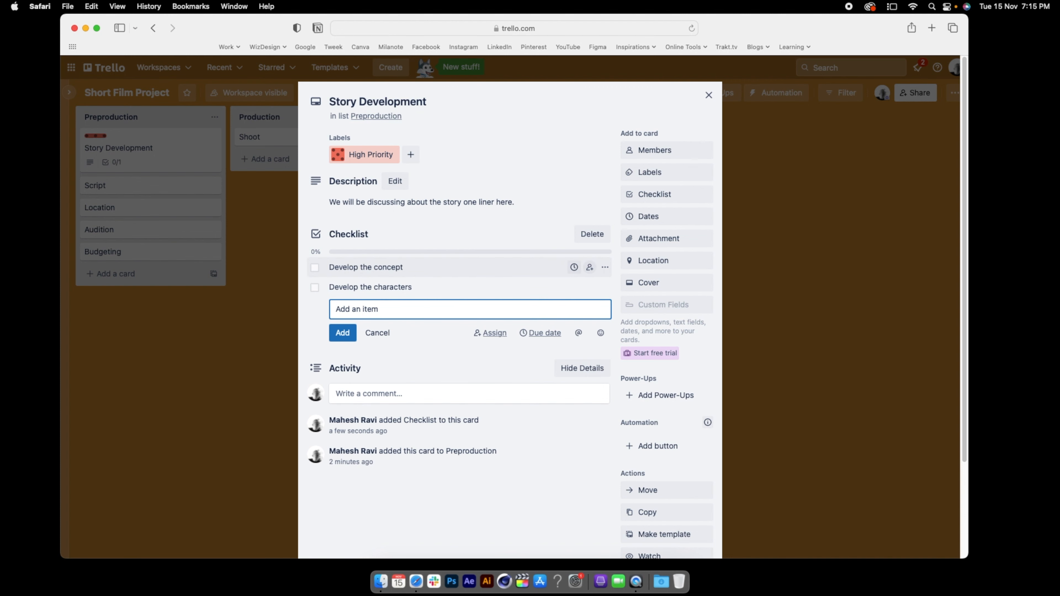
Add the items "Conflict", "Climax" and "Narrative" to the end of the checklist
type("Conflict")
key("Return")
type("Climax")
key("Return")
type("Narrative")
key("Return")
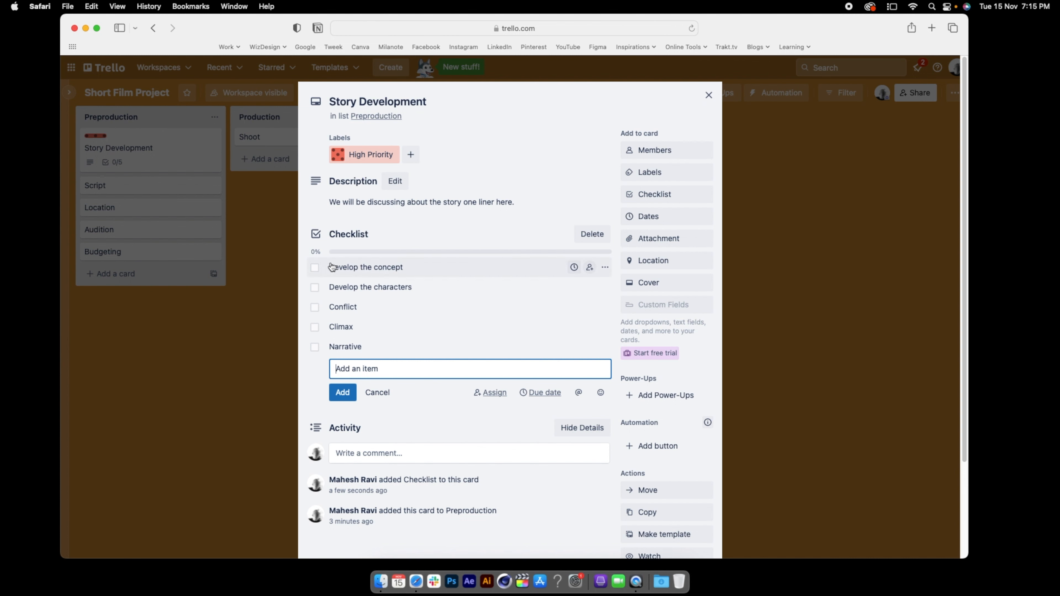
Mark the checklist items "Develop the concept", "Develop the characters" and "Conflict" complete, and mark all three incomplete again
left_click(315, 267)
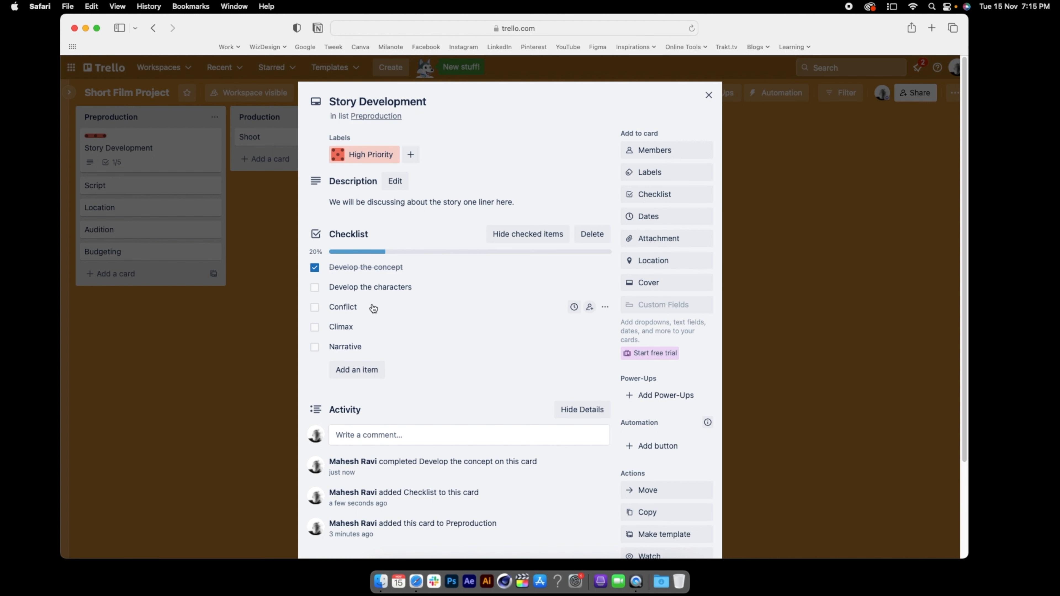
left_click(315, 289)
left_click(314, 307)
left_click(314, 307)
left_click(315, 287)
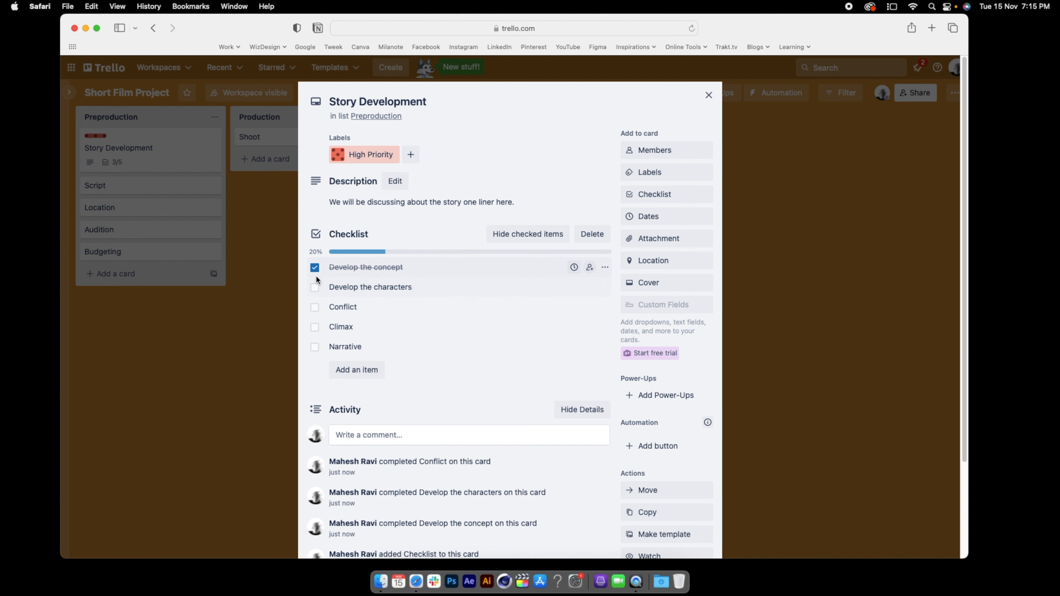
left_click(315, 268)
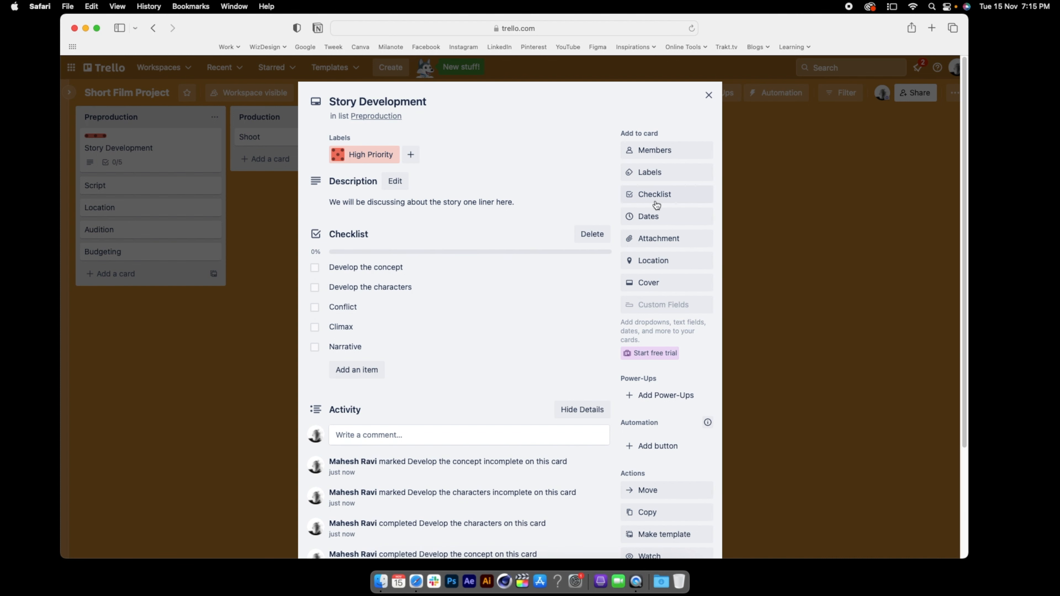
Set the Story Development card's due date to 30 November 2022 at 19:15, with a reminder 1 day before
left_click(647, 215)
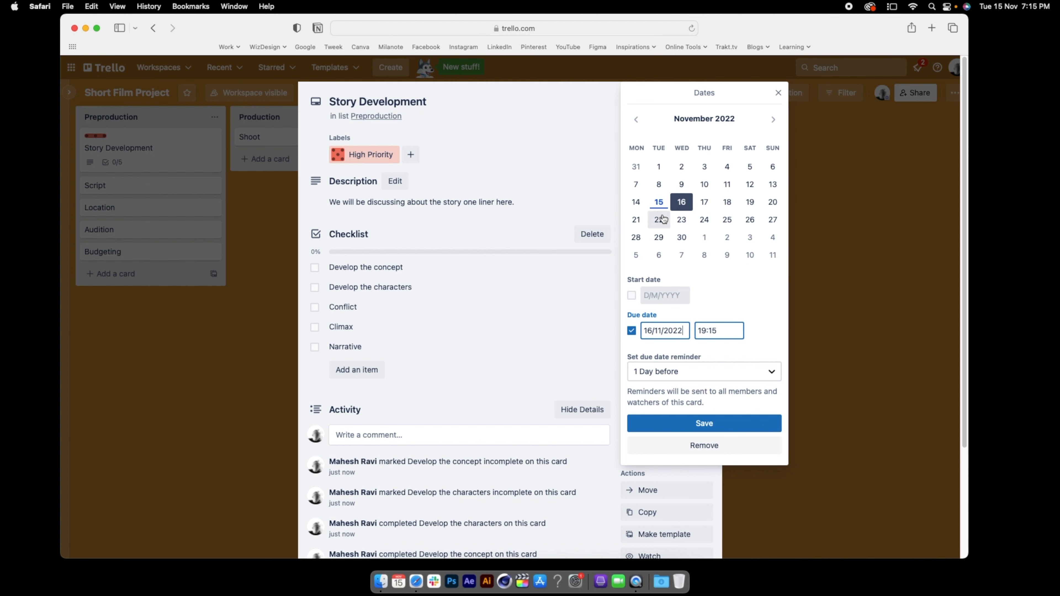
left_click(680, 238)
left_click(699, 425)
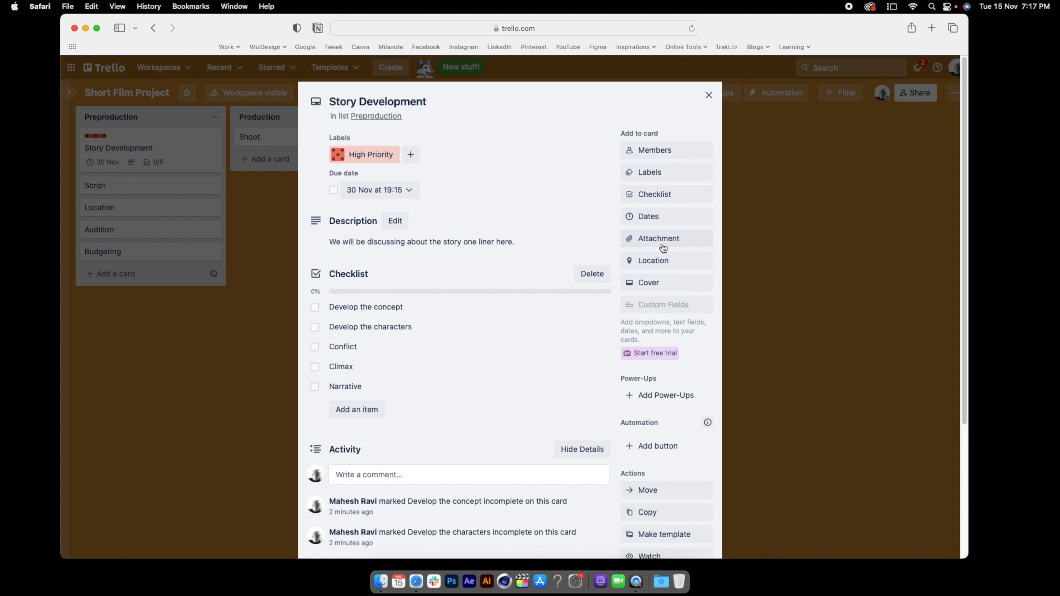
Examine the attachment sources offered for the Story Development card and close them
left_click(664, 241)
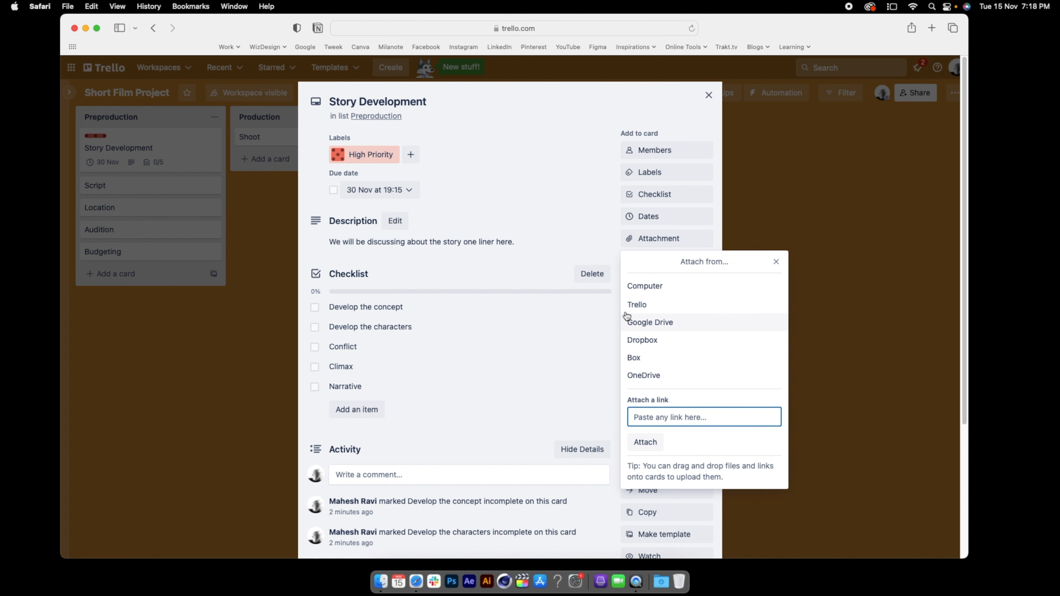
left_click(549, 140)
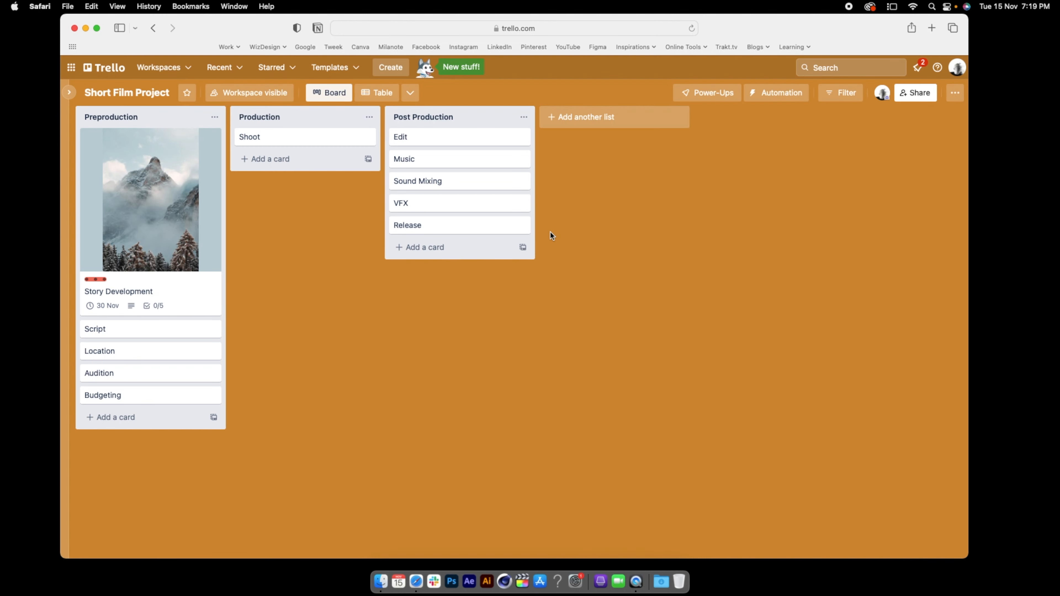
Move the Budgeting card to the start of the Post Production list and return it to the end of Preproduction
left_click_drag(454, 183, 430, 182)
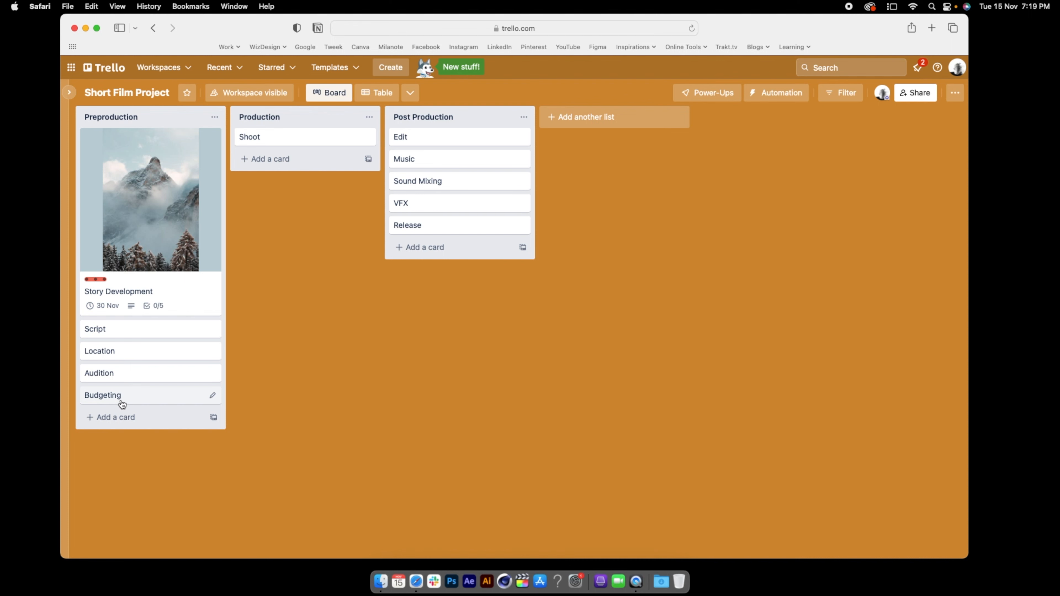
left_click_drag(122, 404, 425, 138)
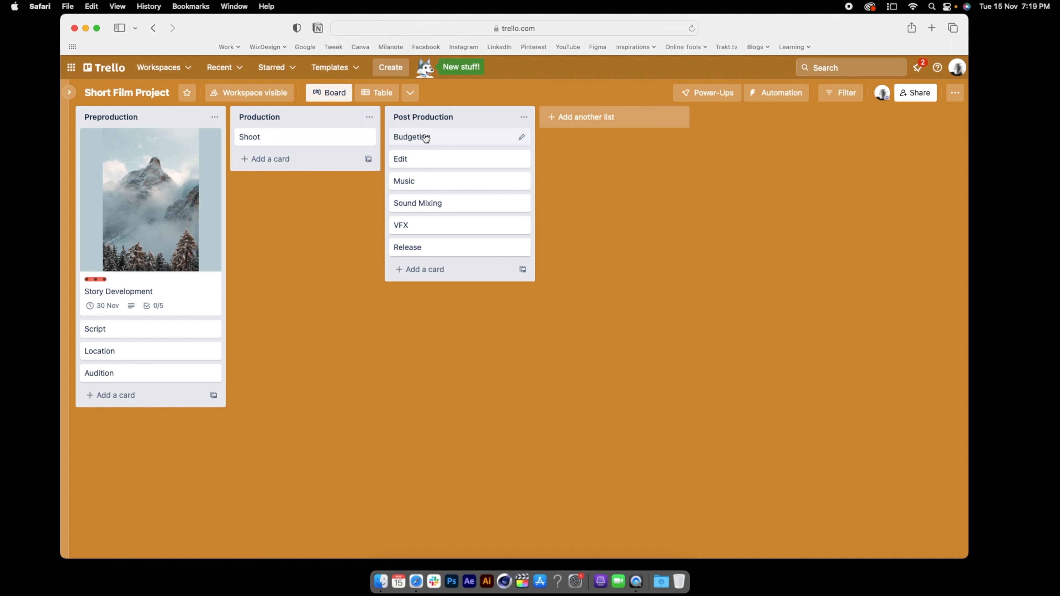
left_click_drag(426, 138, 111, 395)
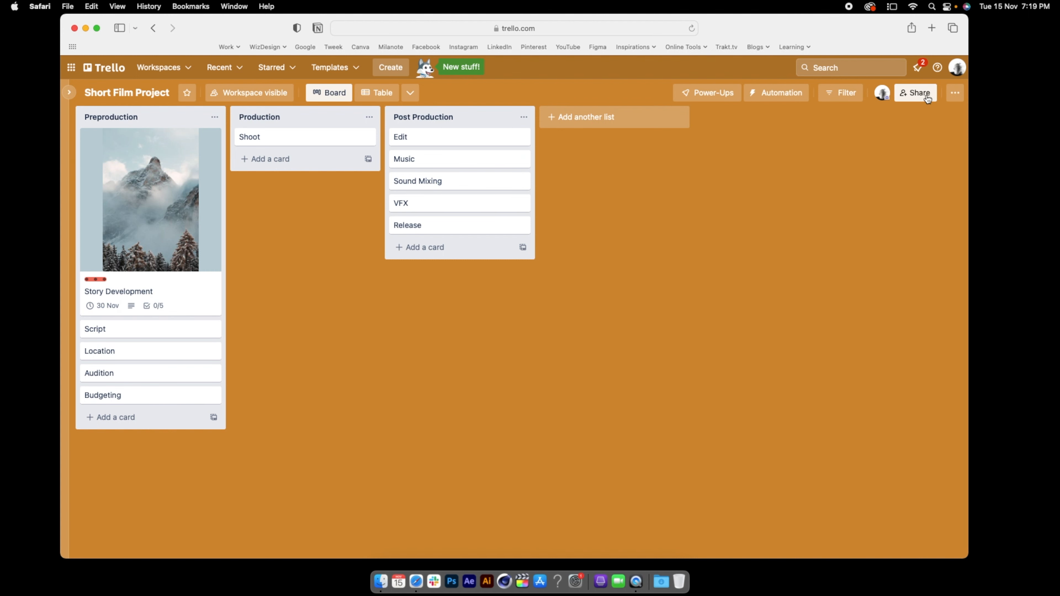
Examine the board's sharing options and the roles available for invited people, and close them
left_click(915, 93)
left_click(600, 290)
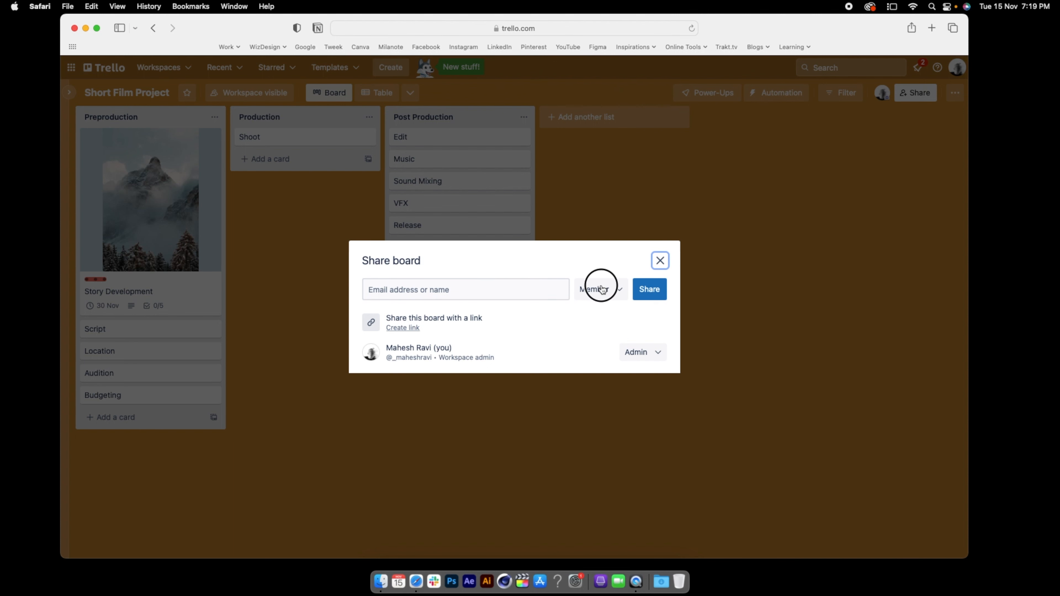
left_click(599, 290)
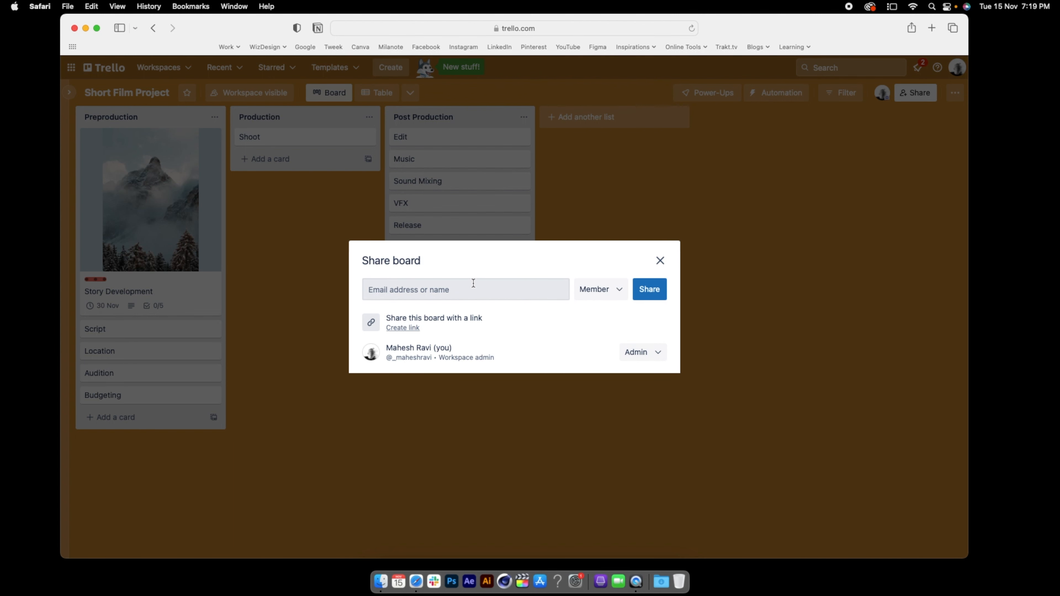
left_click(616, 298)
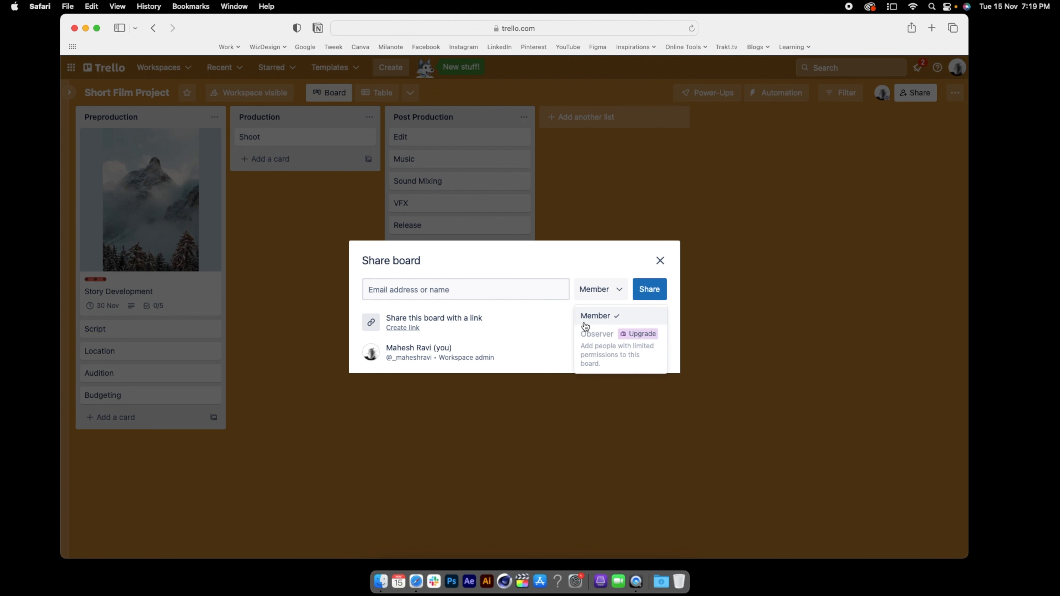
left_click(436, 273)
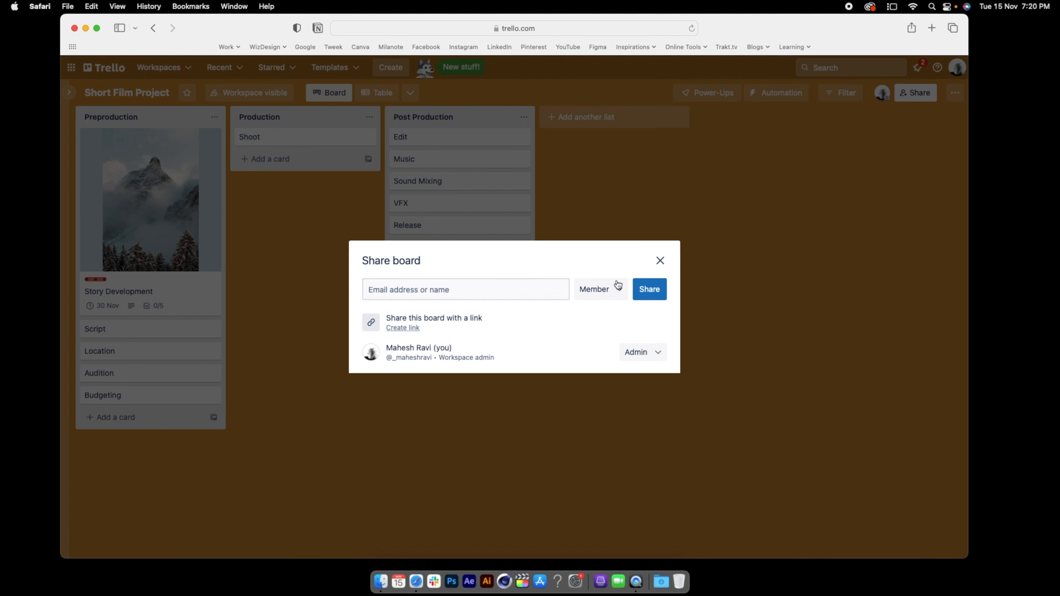
left_click(660, 260)
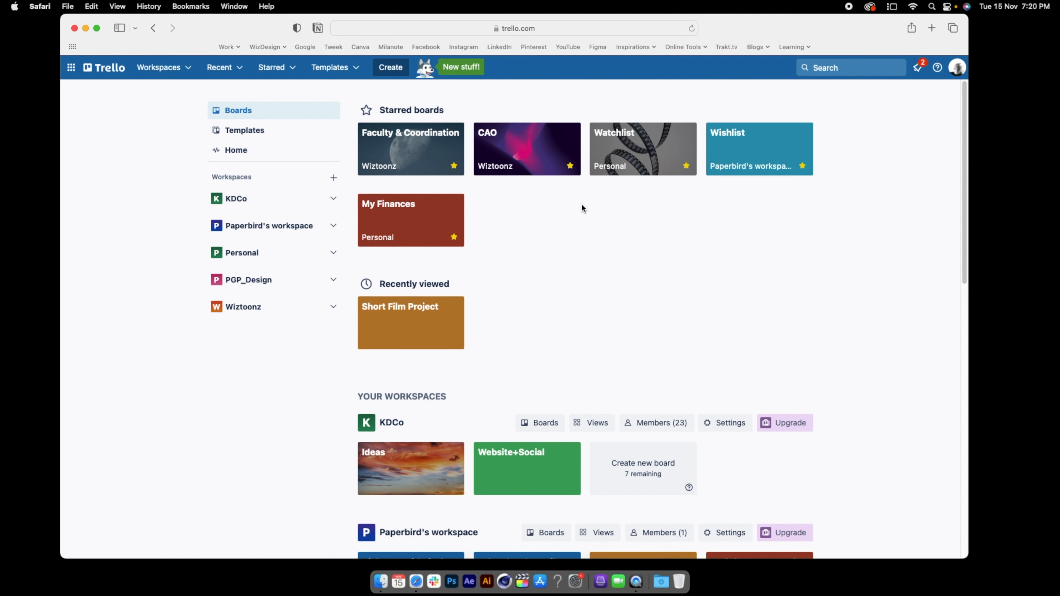
Open the starred Watchlist board in the Personal workspace
left_click(621, 144)
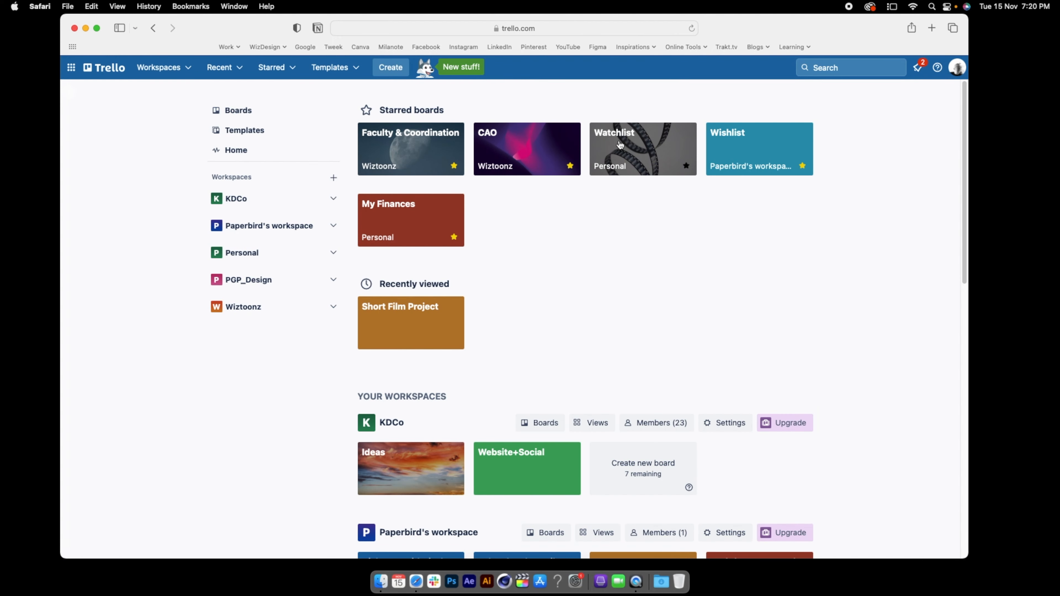